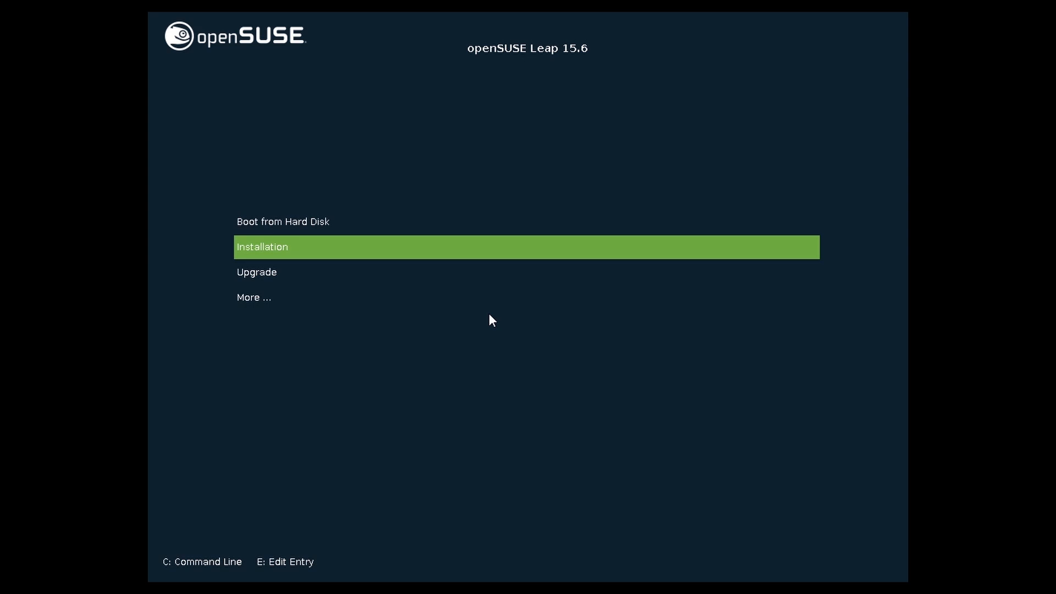
Start the installation, keep English (US) as language and keyboard layout, and accept the license
key(Return)
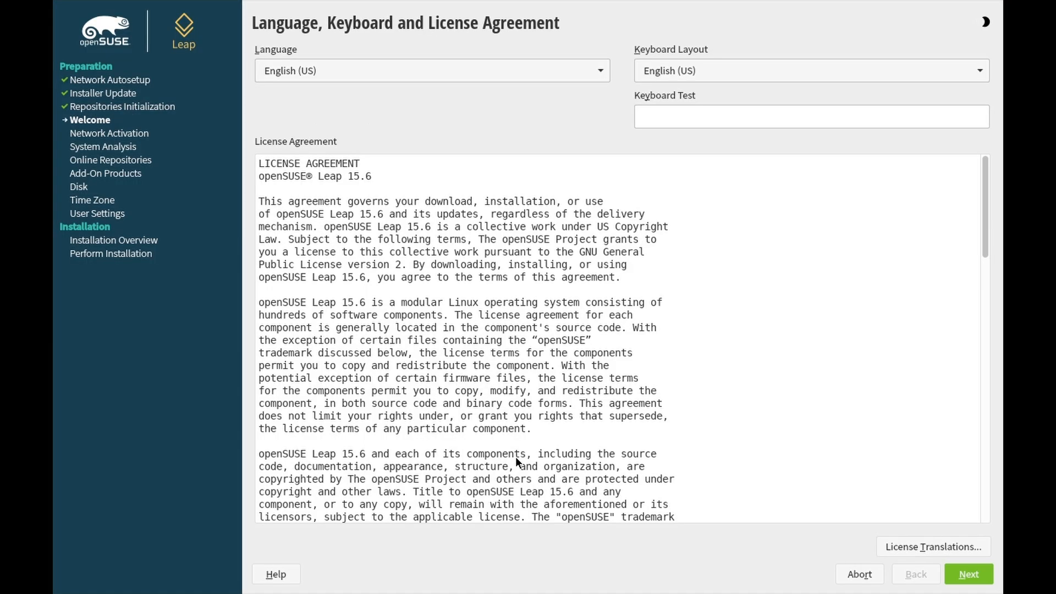
click(492, 80)
click(473, 119)
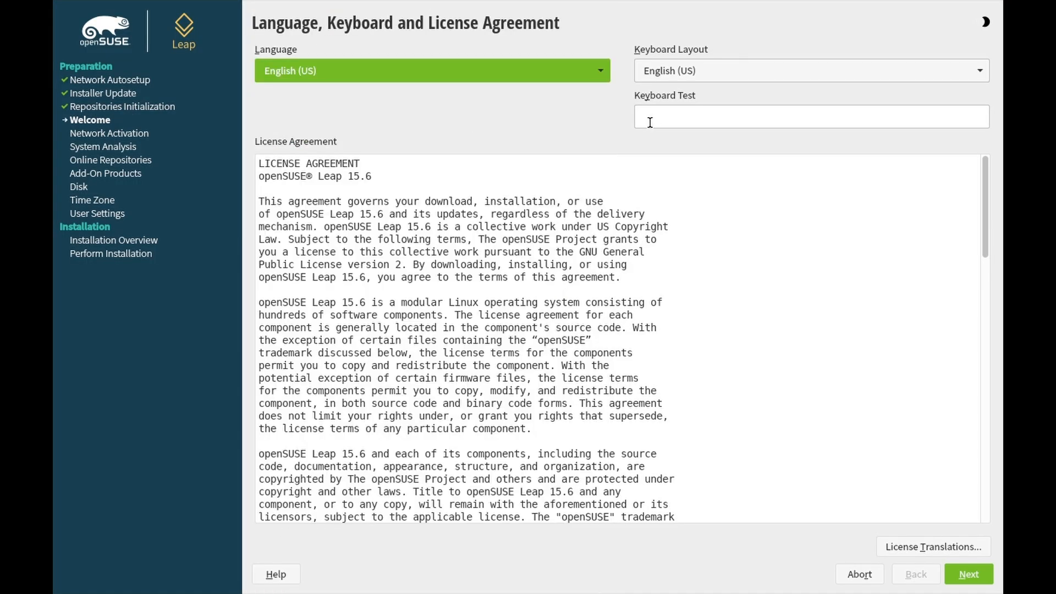
click(681, 77)
click(684, 139)
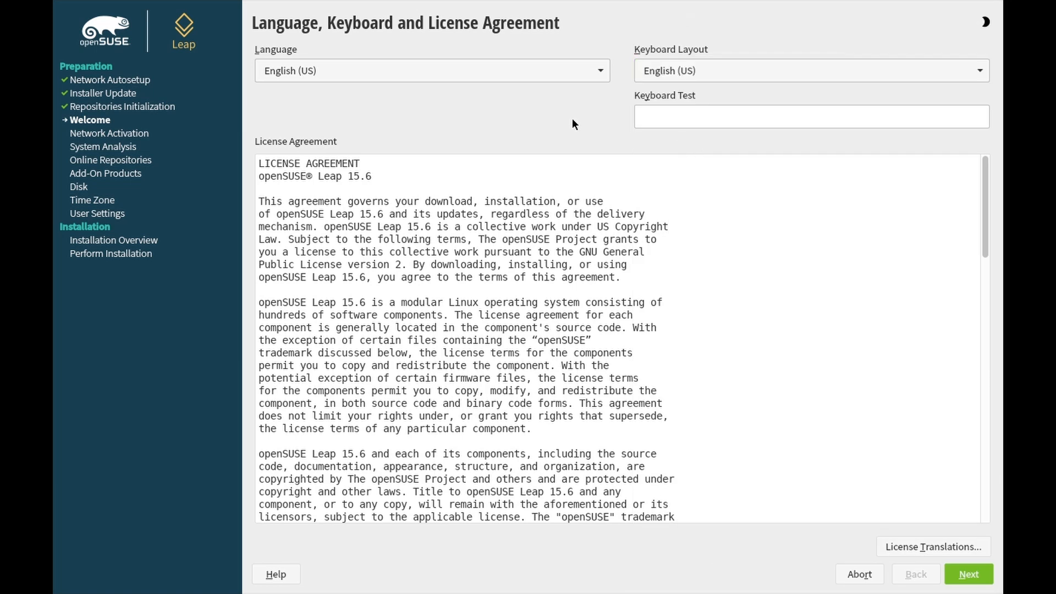
click(957, 582)
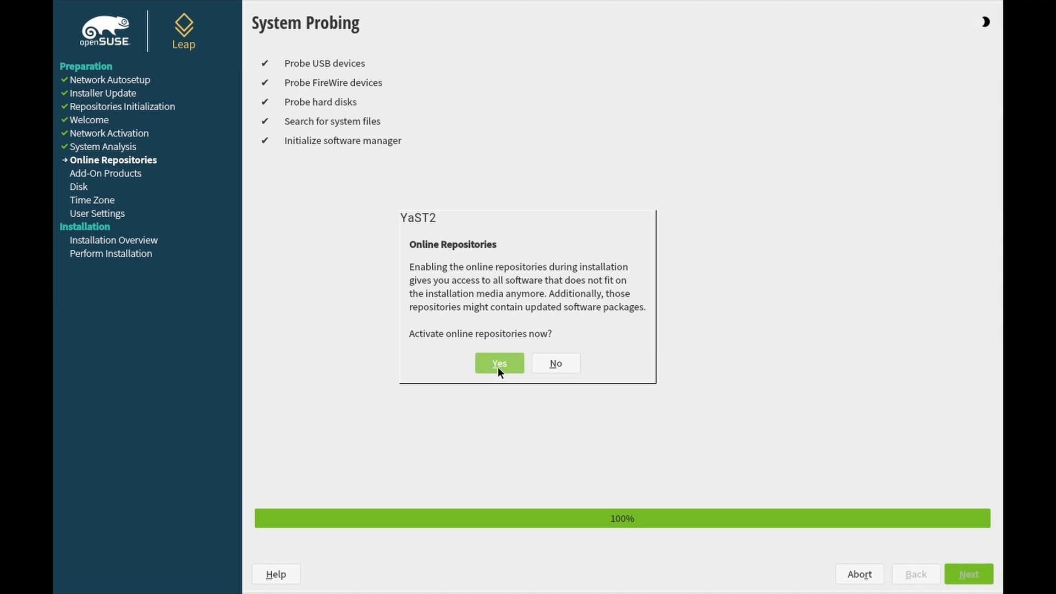
Answer No to activating online repositories after System Probing
click(559, 365)
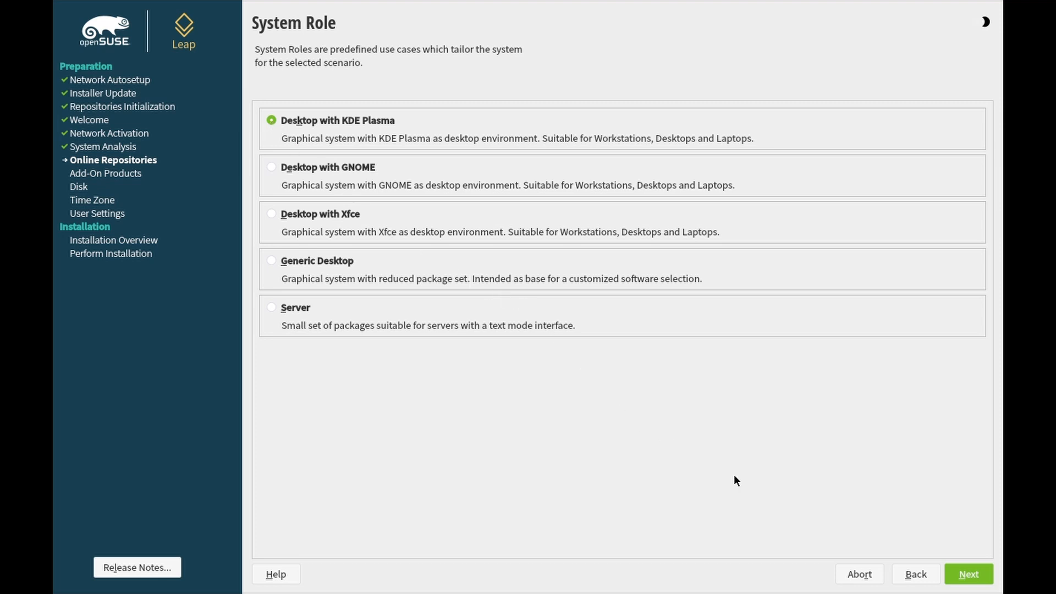
Confirm Desktop with KDE Plasma as the system role and proceed to Suggested Partitioning
click(969, 577)
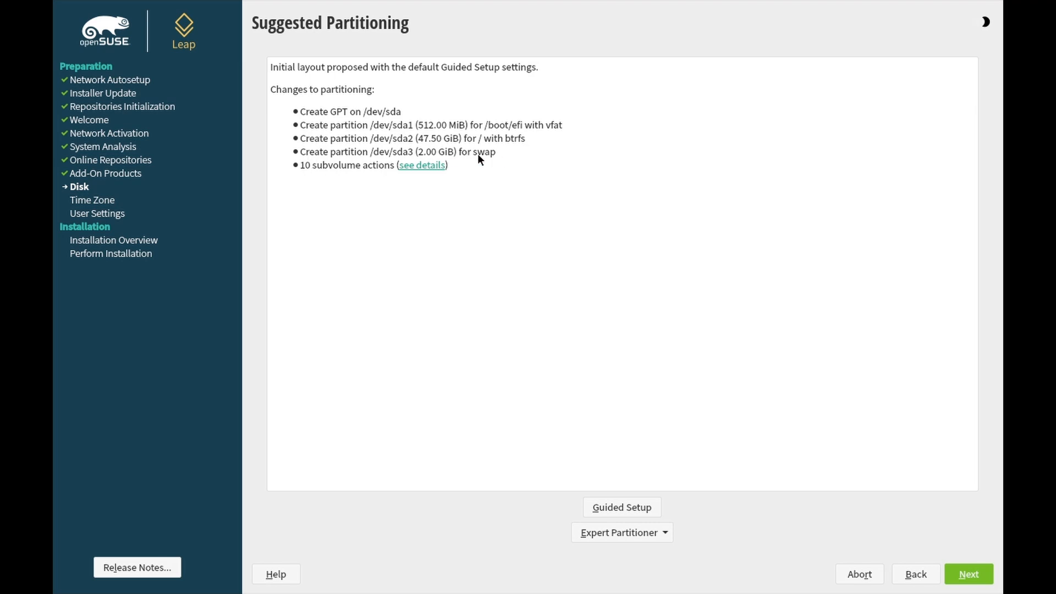
Return from Clock and Time Zone to Suggested Partitioning and show the Expert Partitioner options
click(981, 583)
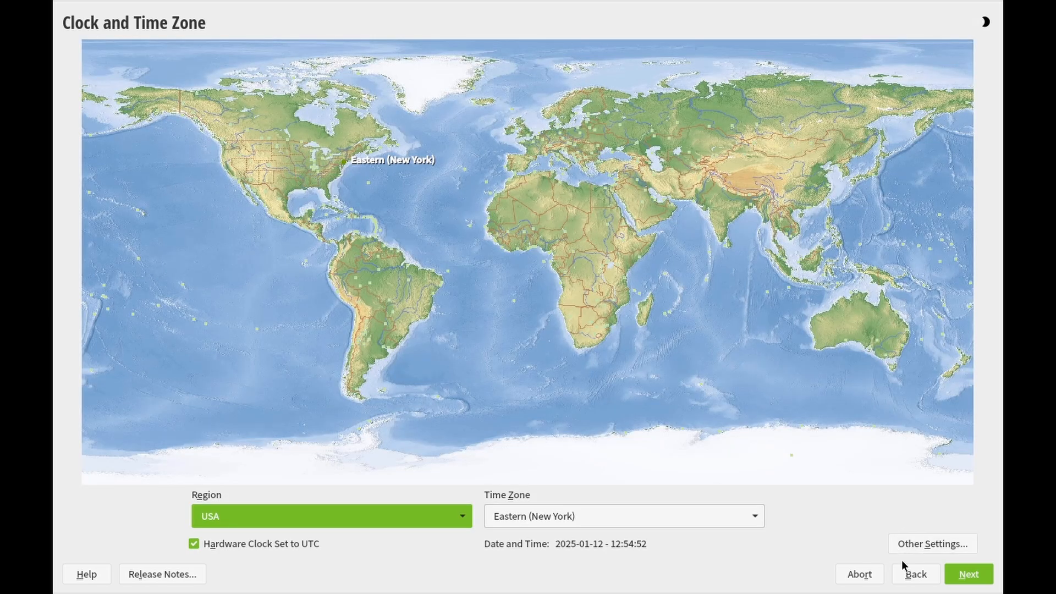
click(911, 574)
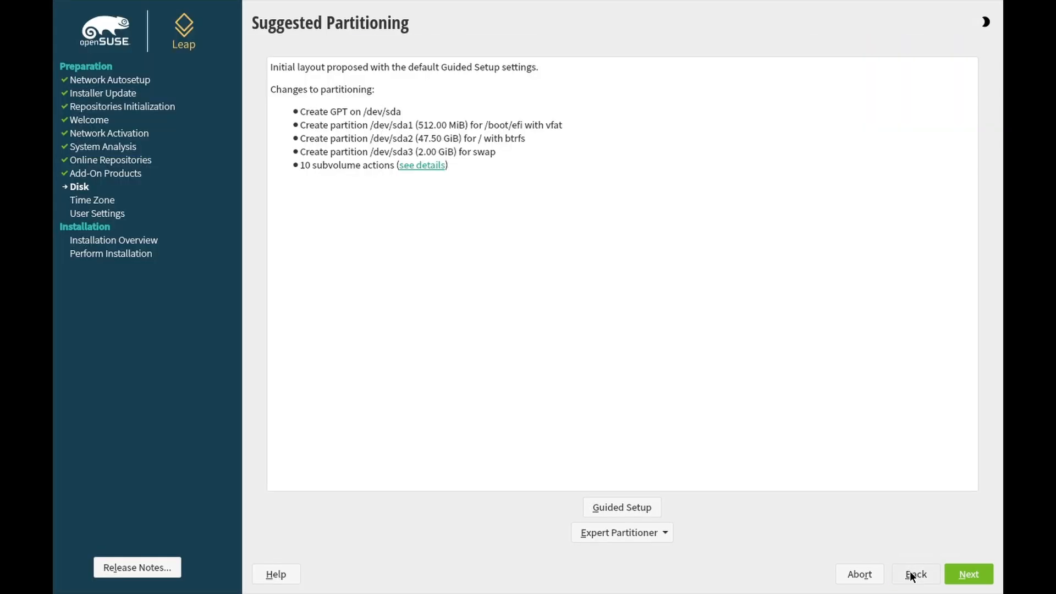
click(663, 536)
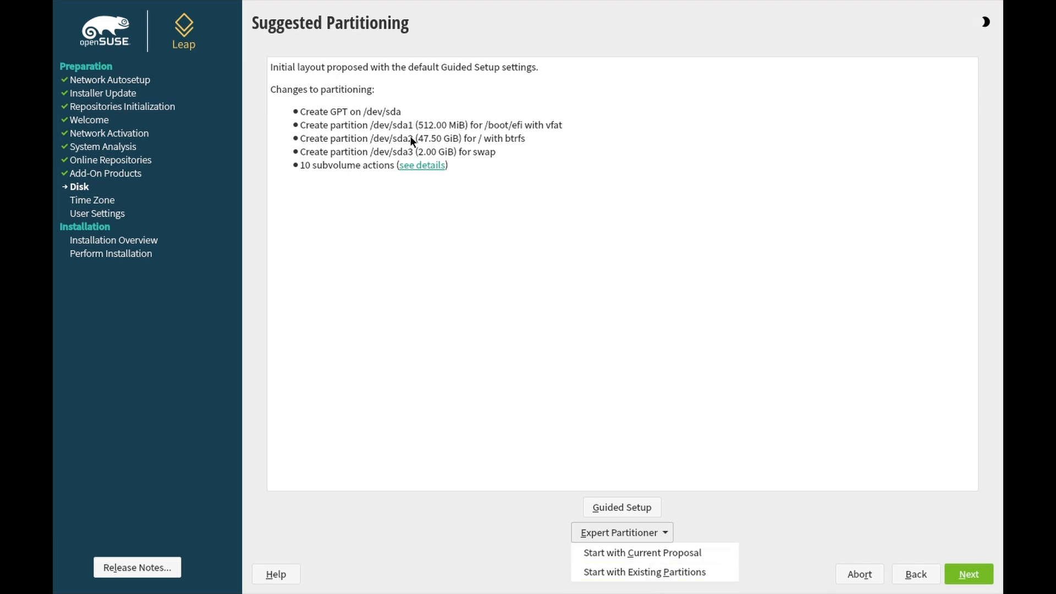
Open the Expert Partitioner with existing partitions and delete the /dev/sdb3 swap partition
click(664, 573)
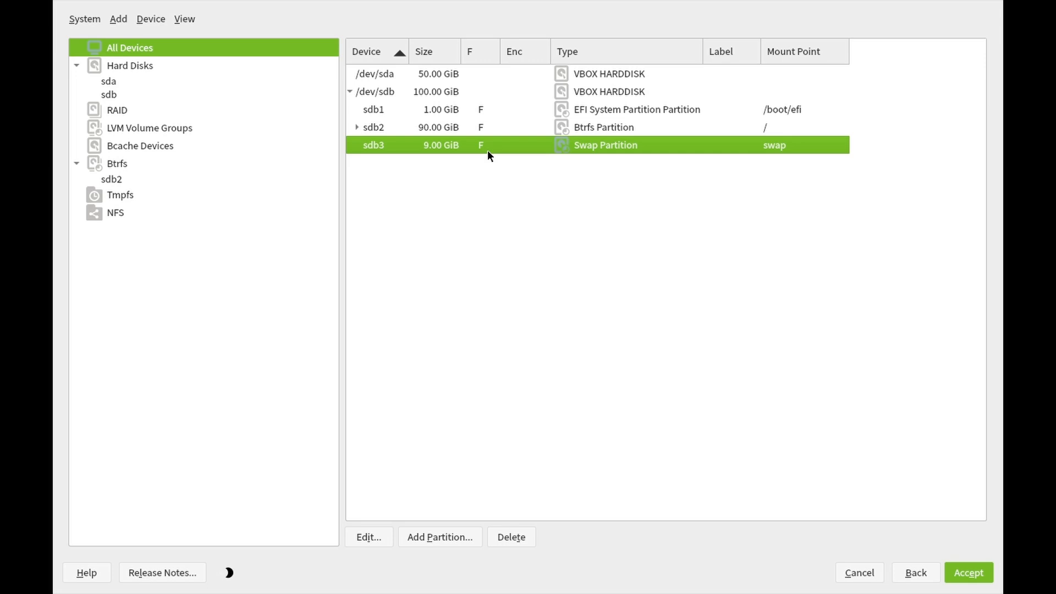
click(522, 539)
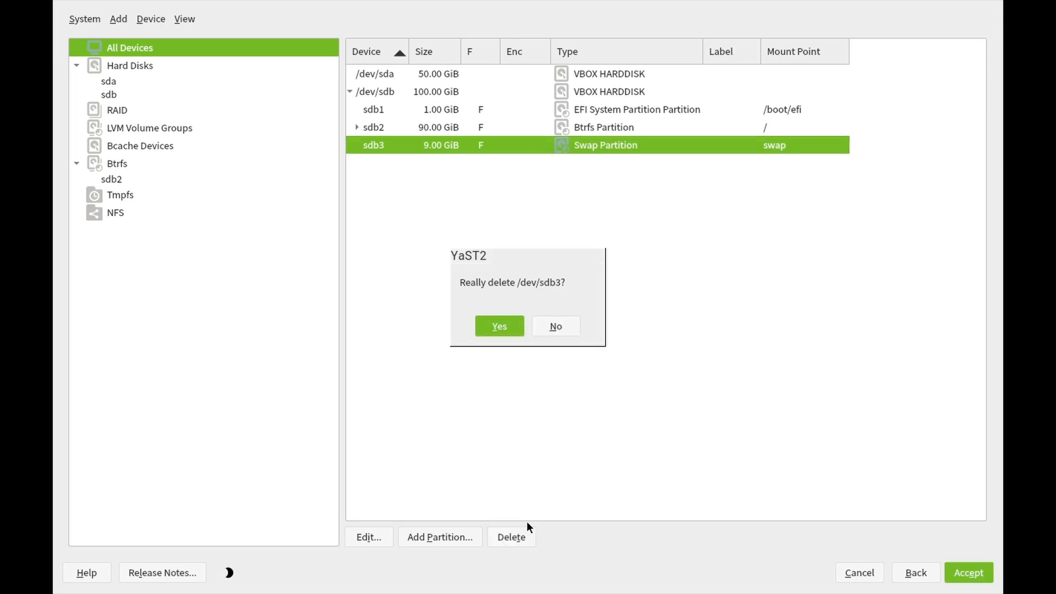
click(499, 327)
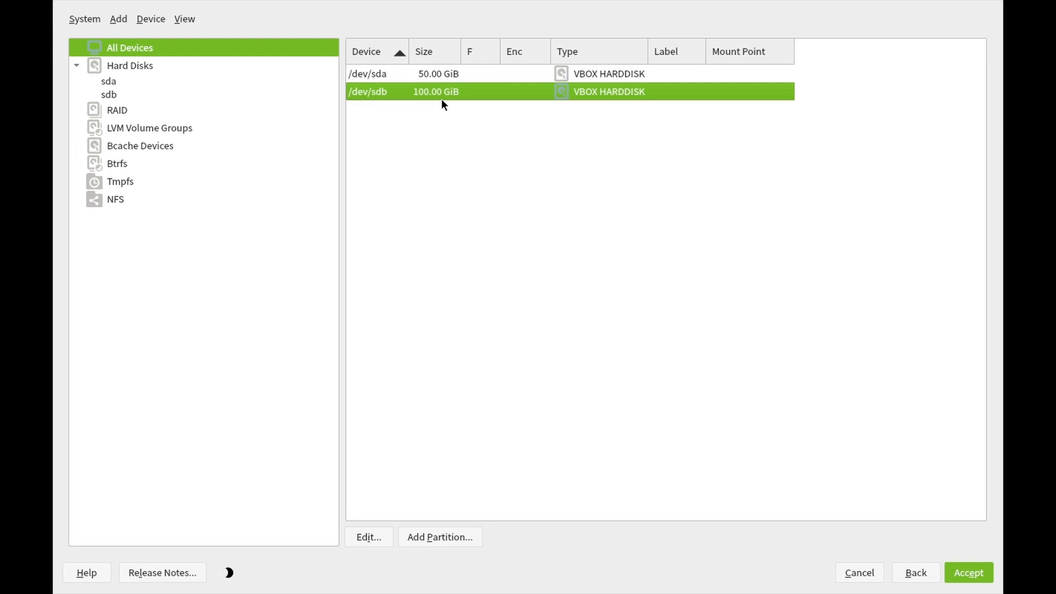
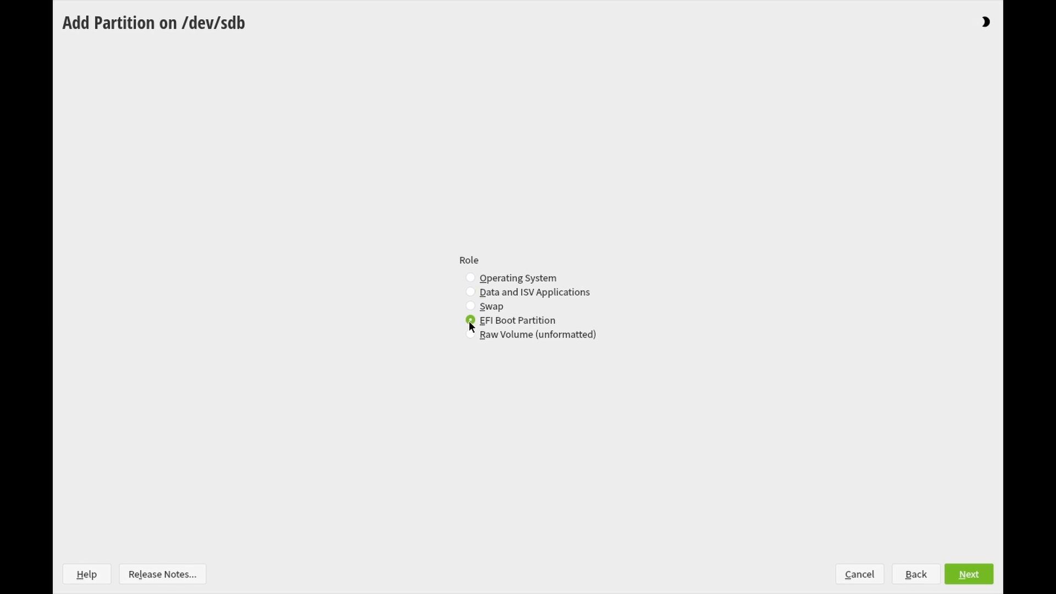
Format the new 1.00 GiB partition as FAT with EFI System Partition ID, mounted at /boot/efi
click(968, 575)
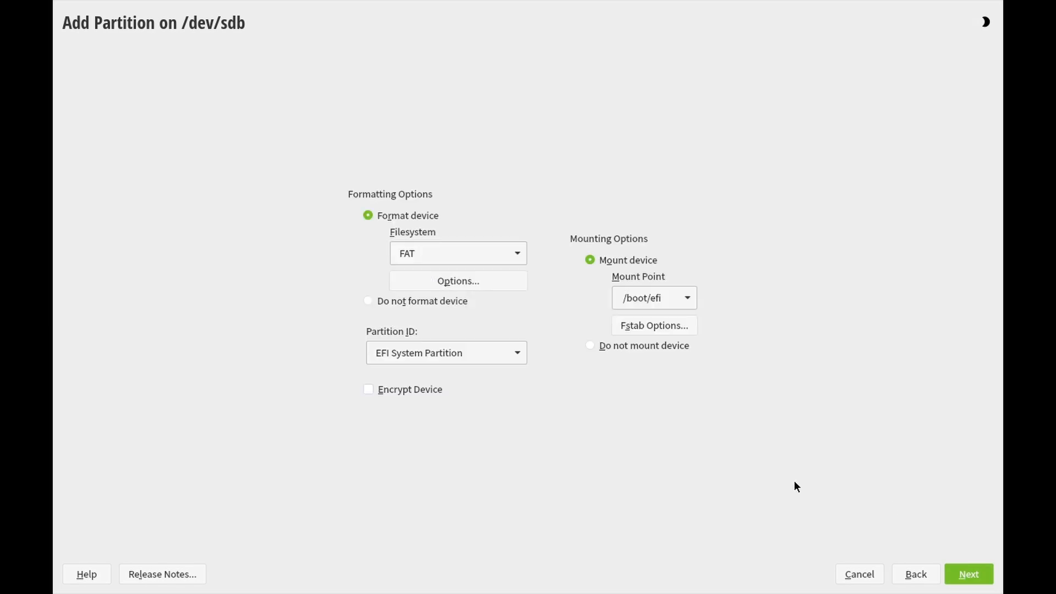
click(427, 254)
click(427, 255)
click(517, 353)
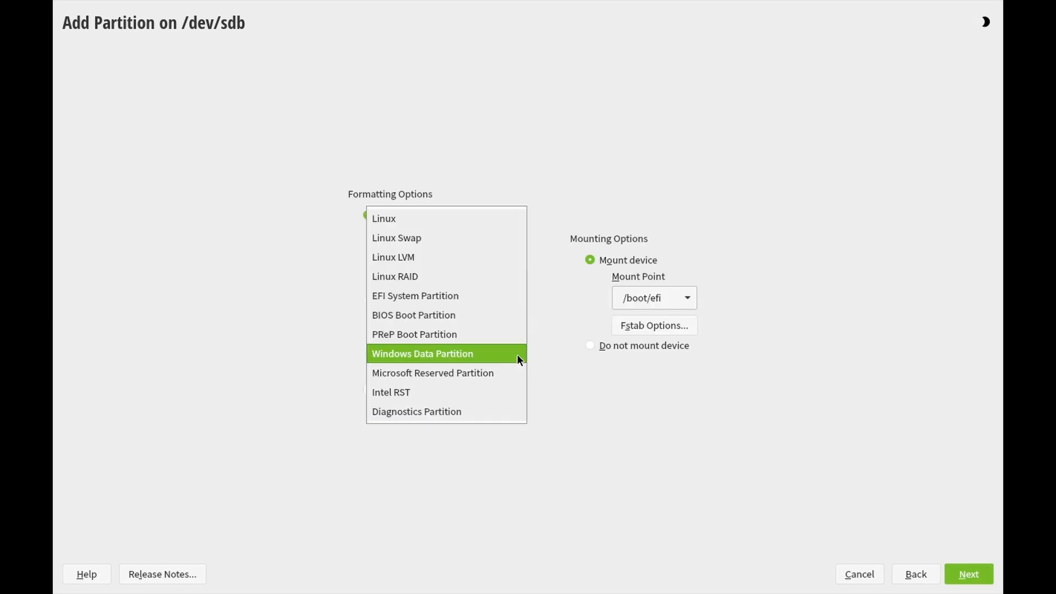
click(499, 296)
click(448, 256)
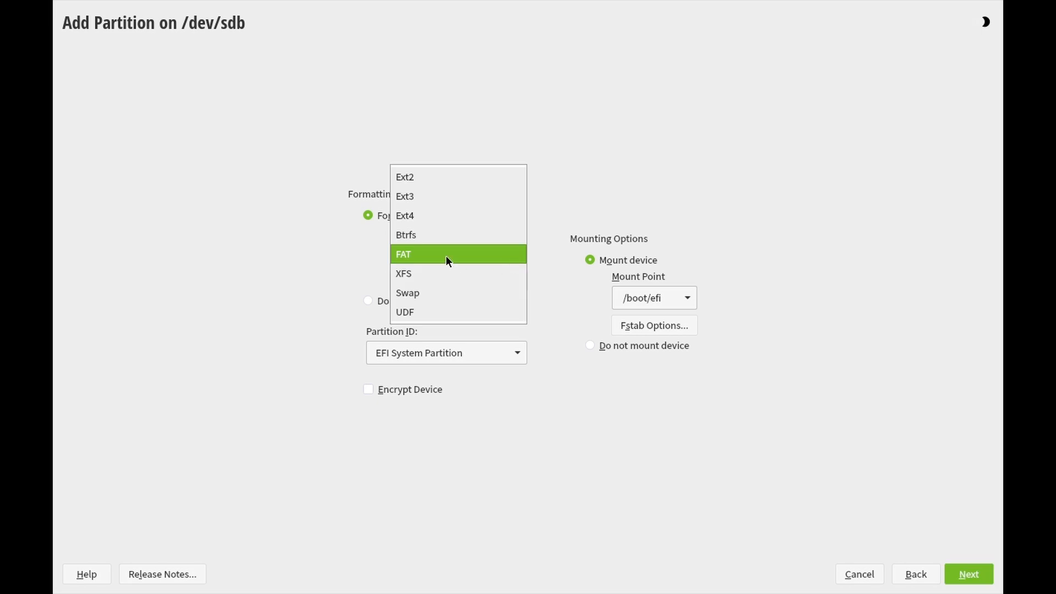
click(448, 258)
click(521, 356)
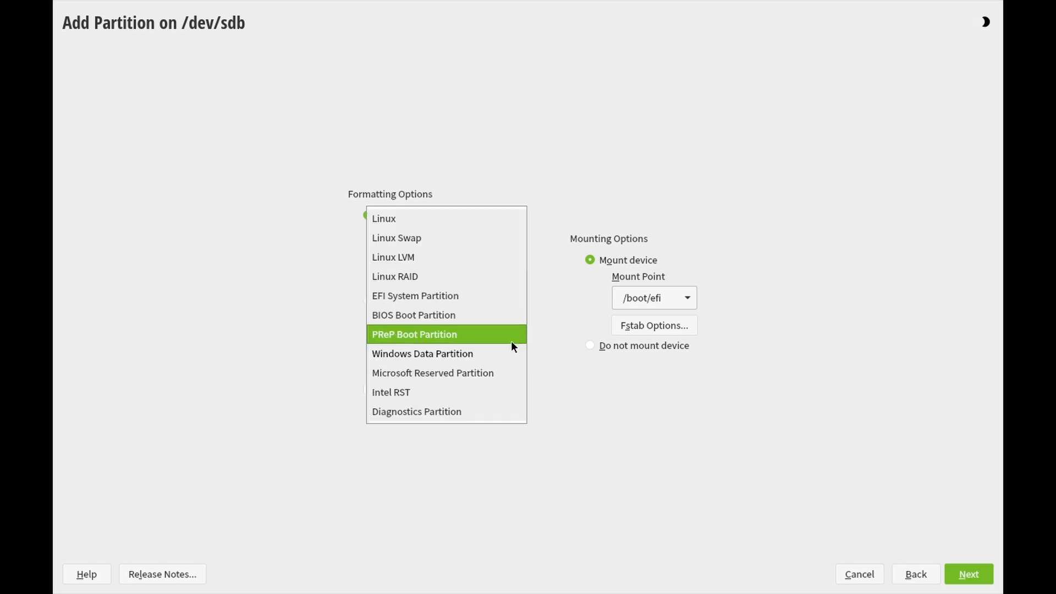
click(467, 297)
click(687, 298)
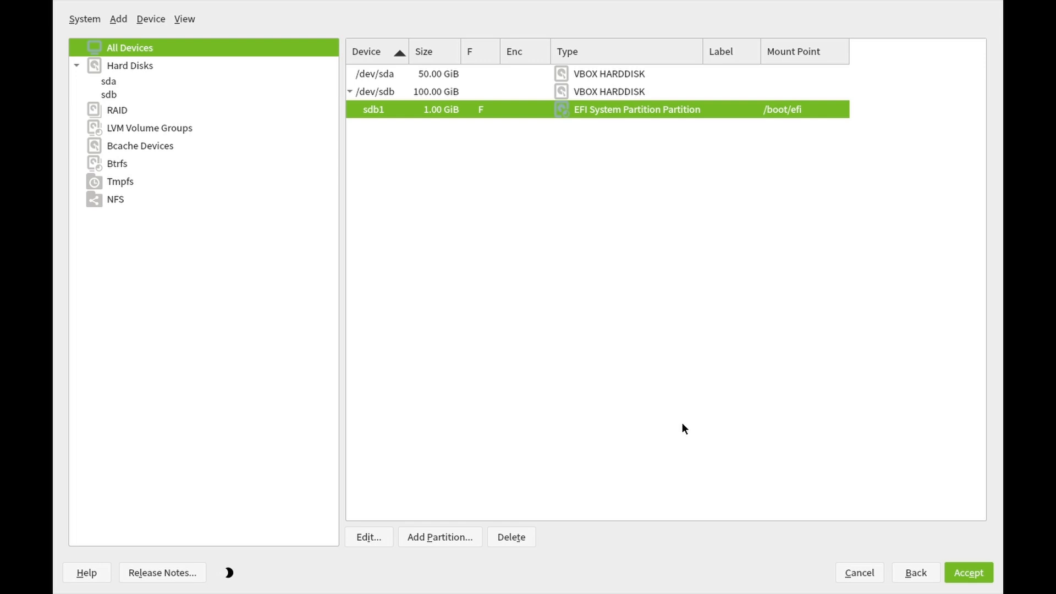
Add another partition on /dev/sdb with a custom size of 90 GiB
click(440, 537)
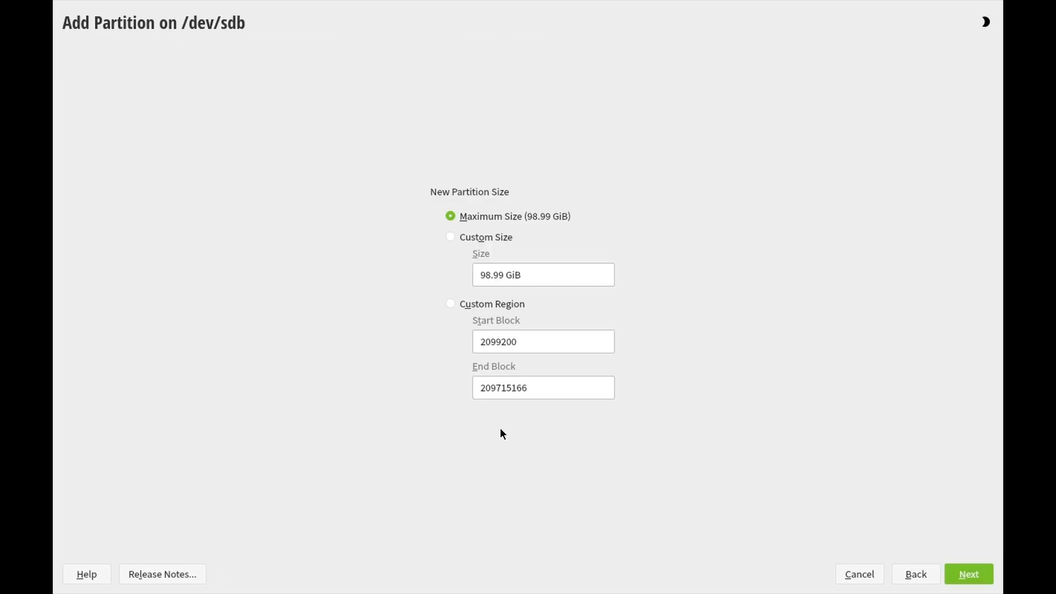
click(450, 237)
drag(504, 275, 465, 276)
text(90)
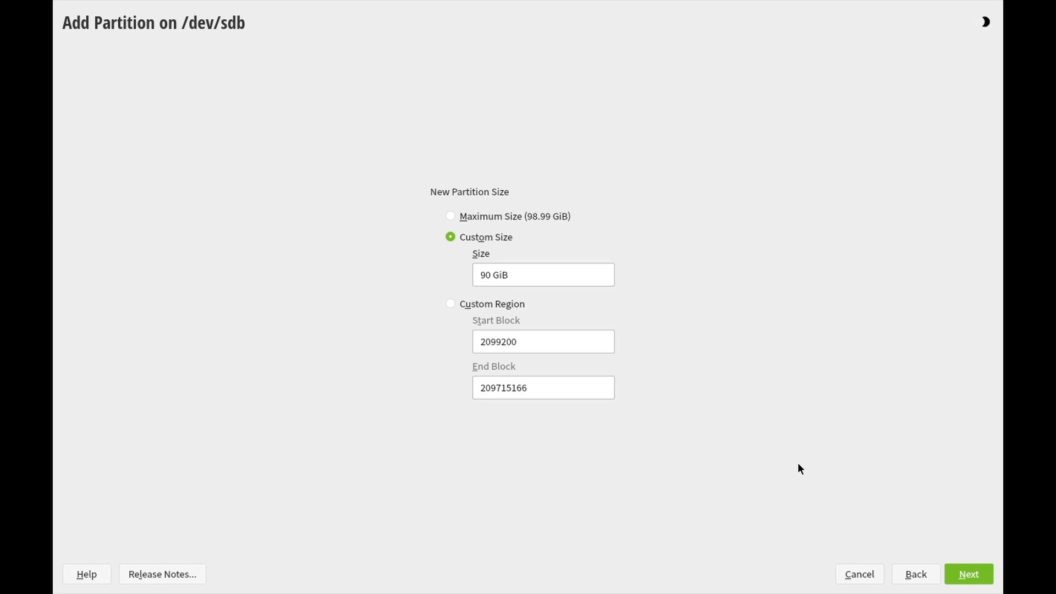
click(981, 579)
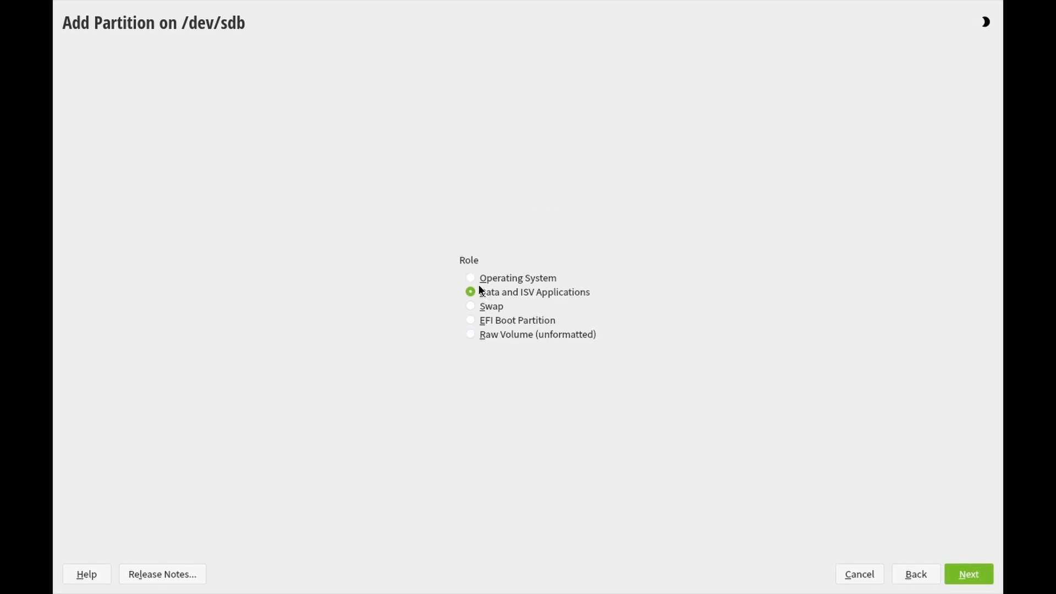
Give it the Data and ISV role, Btrfs filesystem, Linux partition ID, and mount point /
click(961, 575)
click(417, 266)
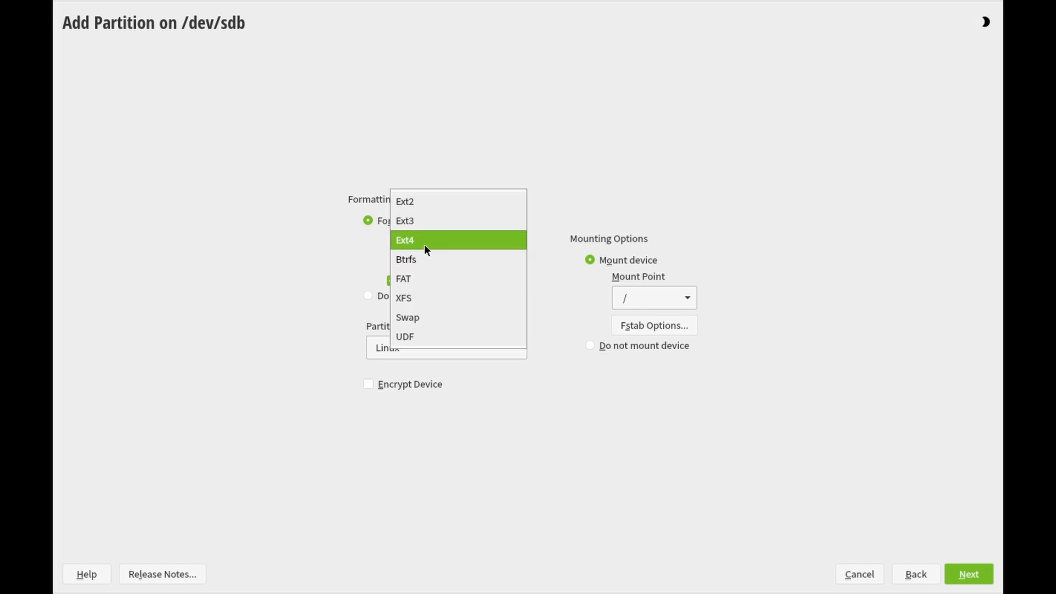
click(421, 259)
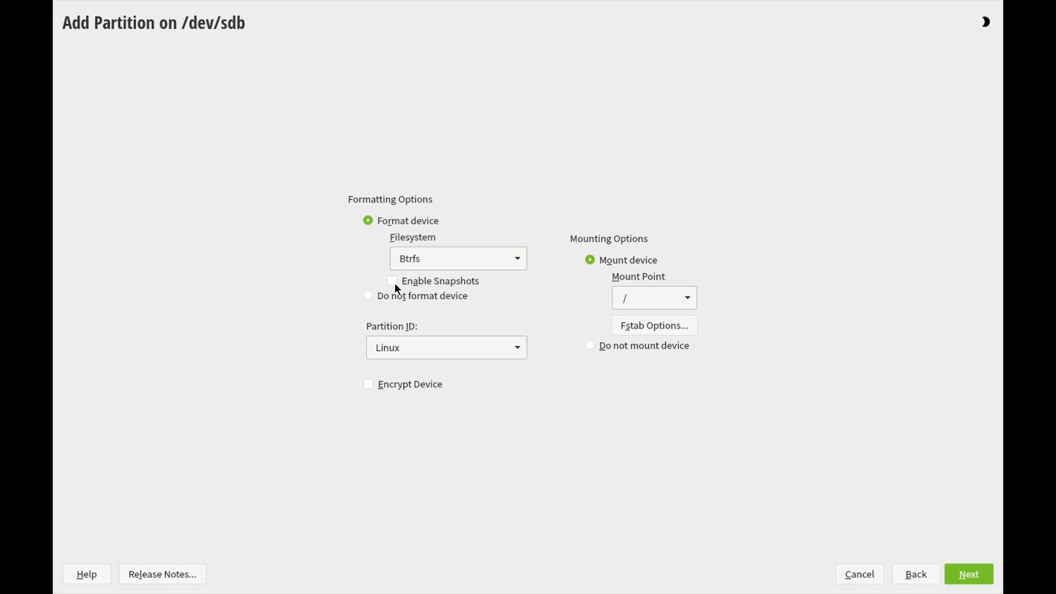
click(480, 349)
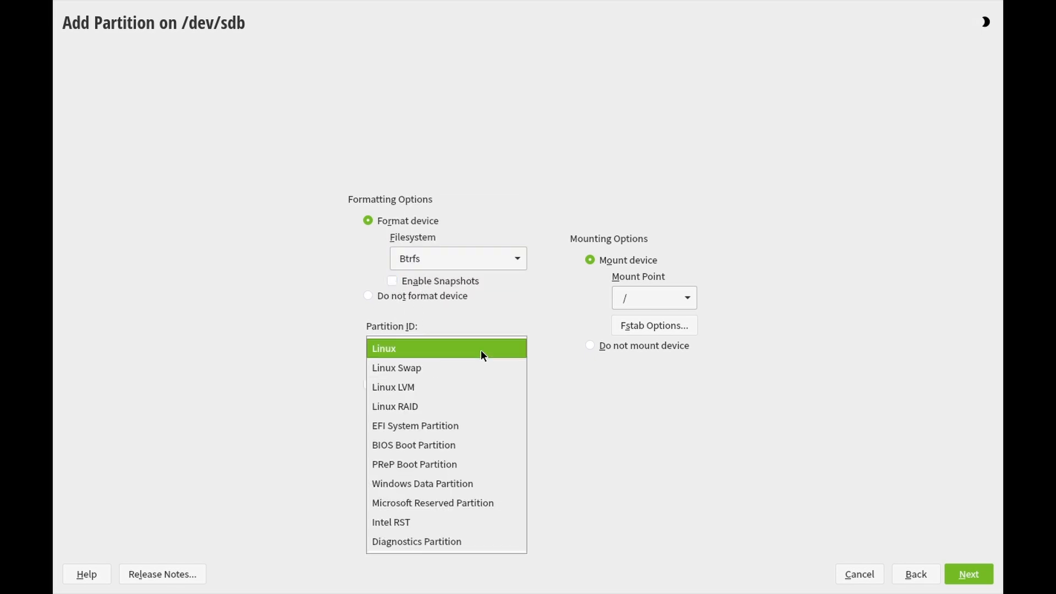
click(430, 349)
click(667, 298)
click(619, 316)
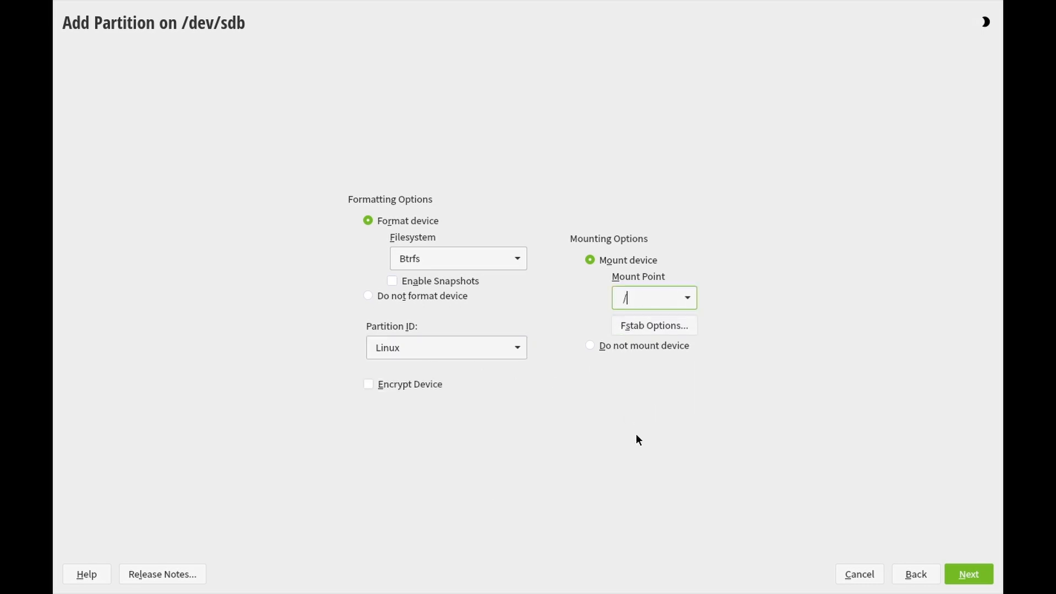
key(alt+n)
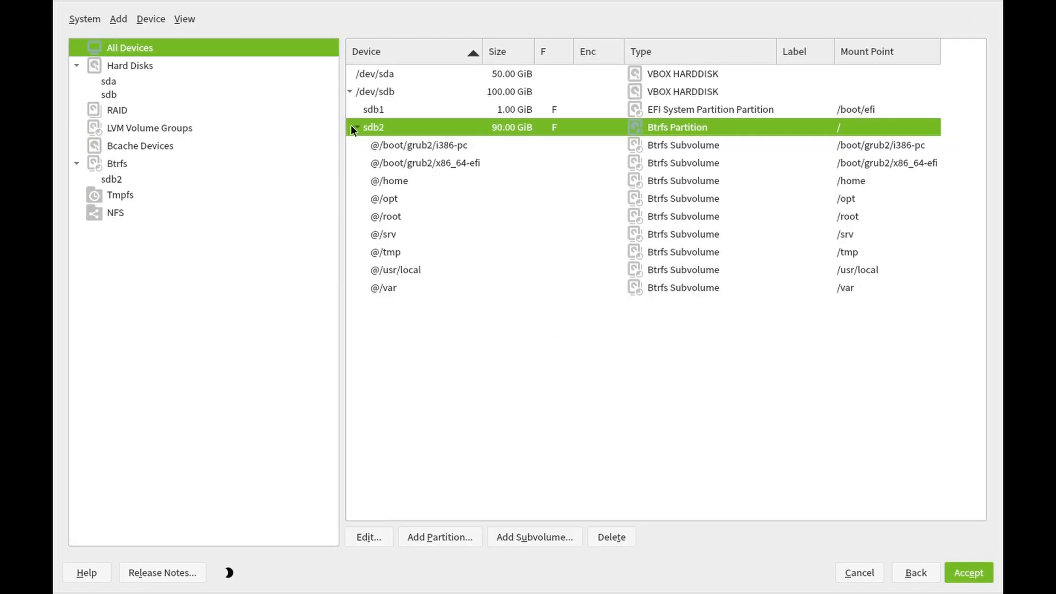
click(356, 127)
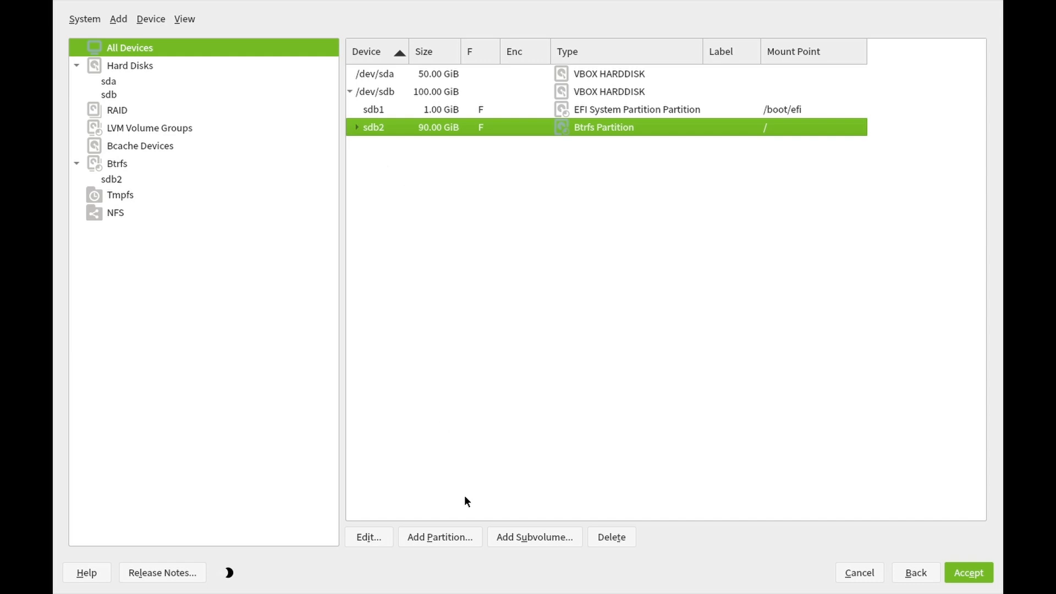
Set up an 8.99 GiB swap partition with Swap filesystem, Linux Swap ID and swap mount point
click(445, 538)
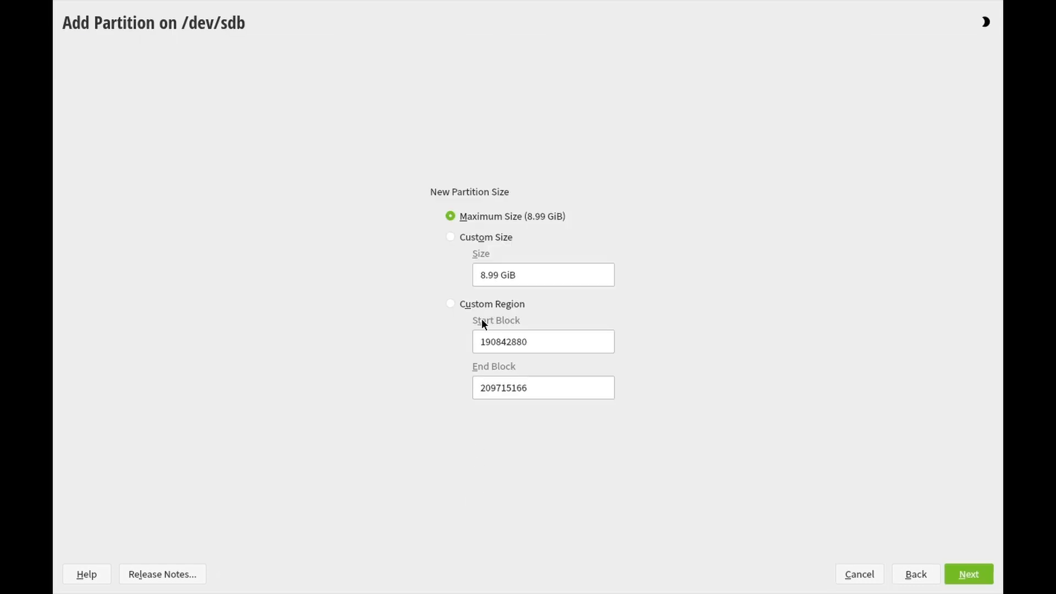
click(968, 574)
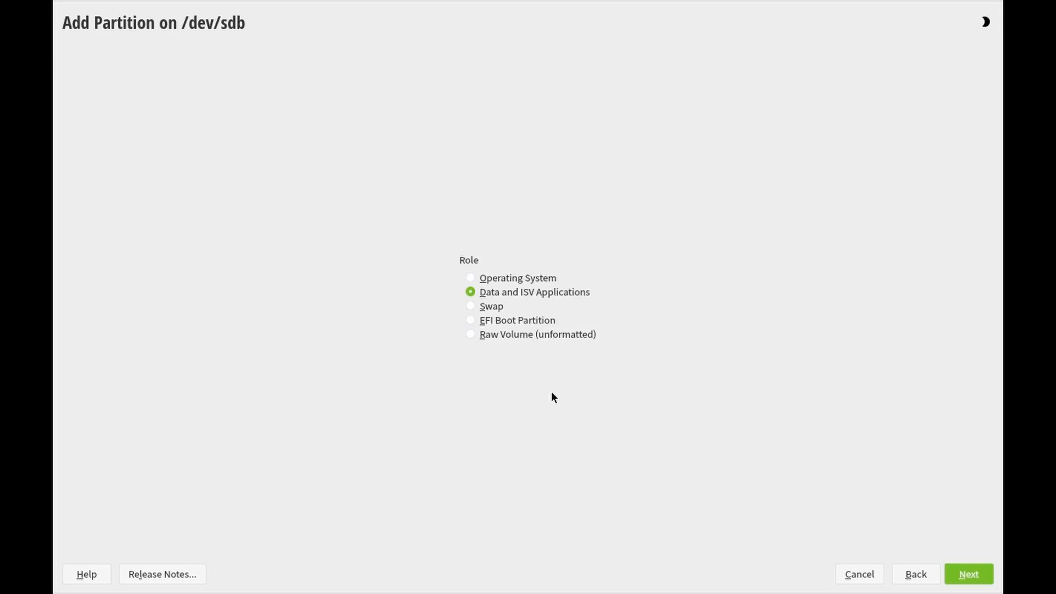
click(950, 573)
click(505, 258)
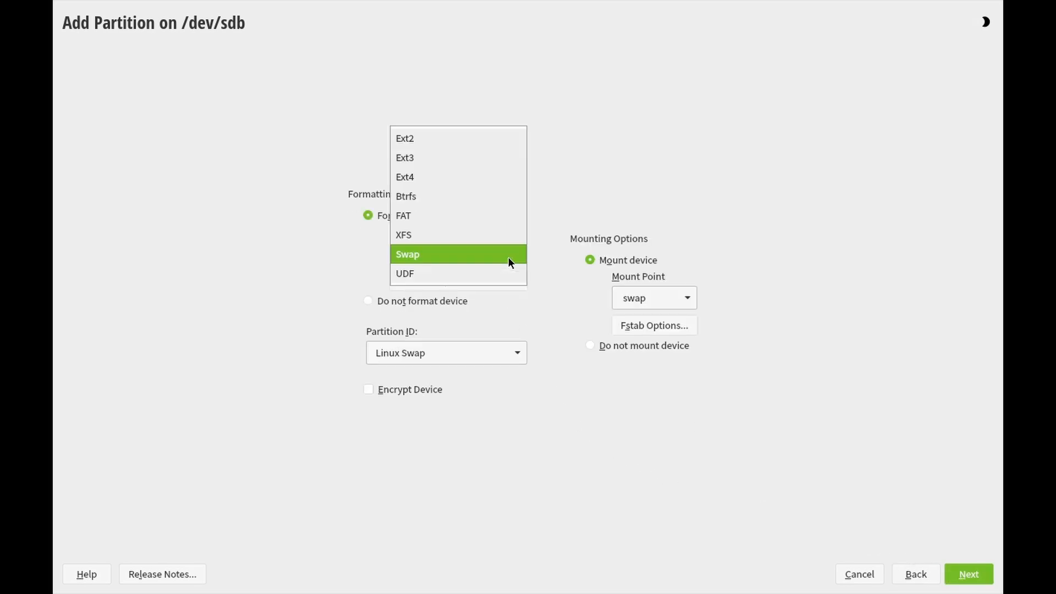
click(441, 256)
click(487, 354)
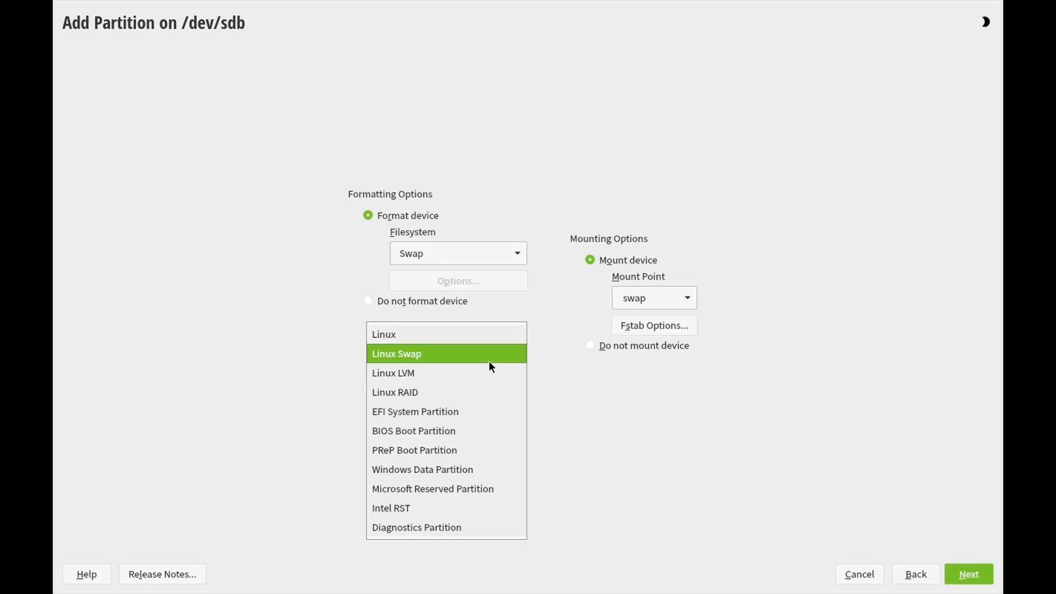
click(412, 356)
click(678, 305)
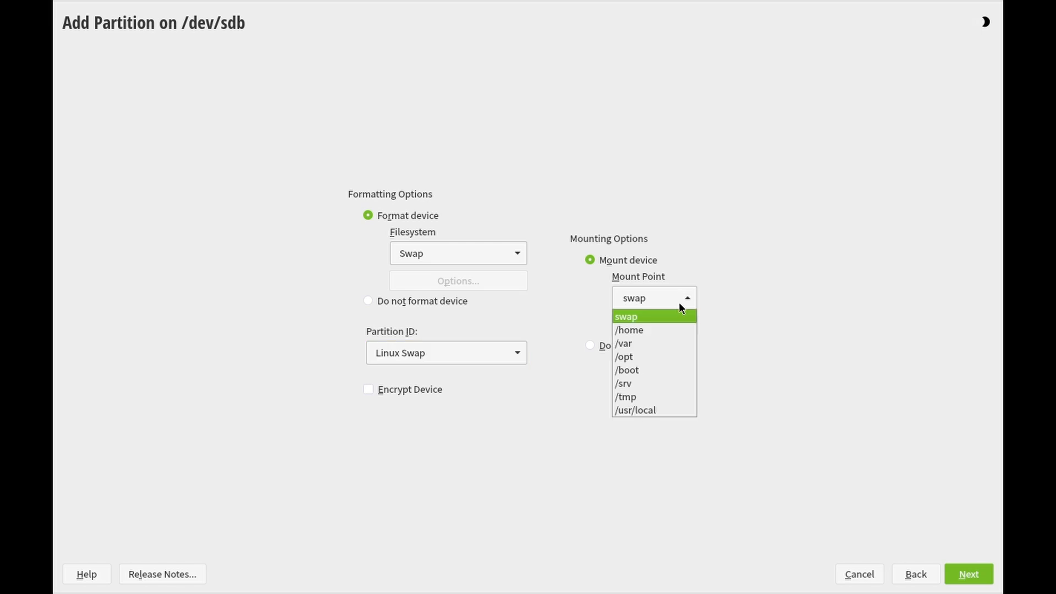
click(651, 318)
Finish the swap partition, accept the layout, and continue past the partitioning summary
click(971, 574)
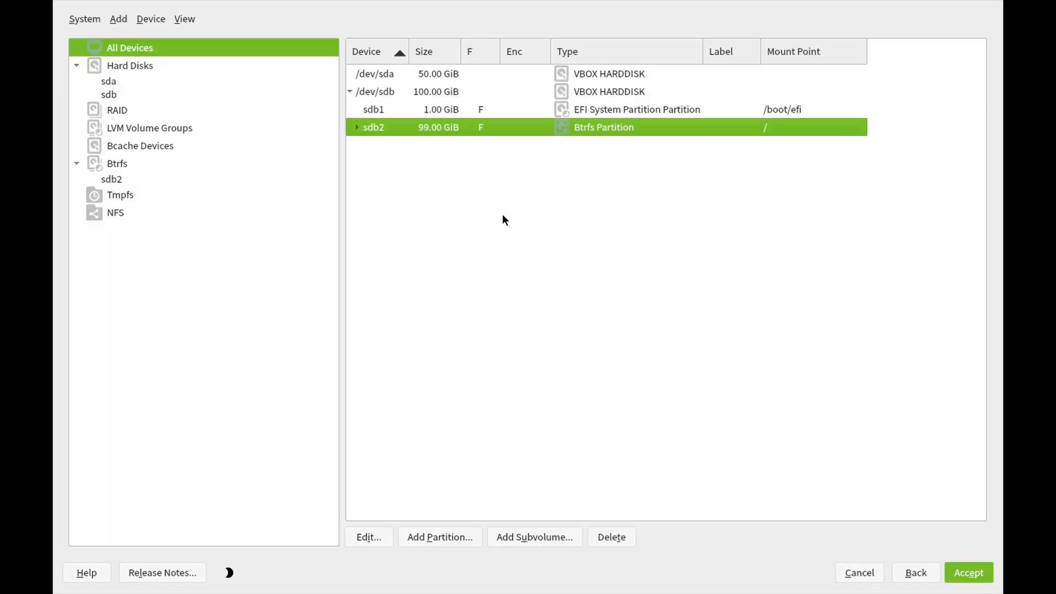
click(979, 578)
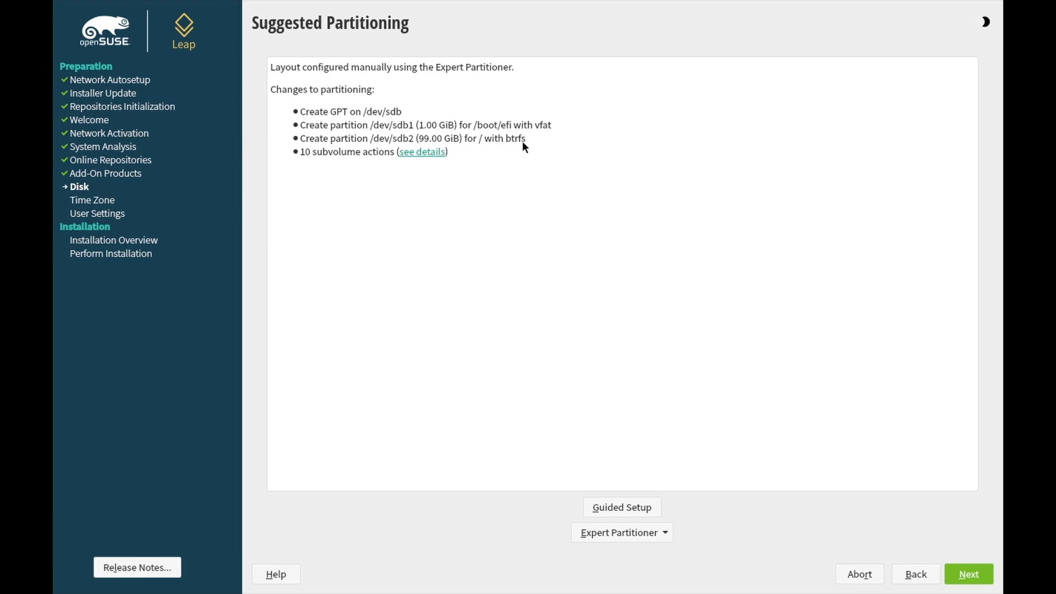
click(959, 575)
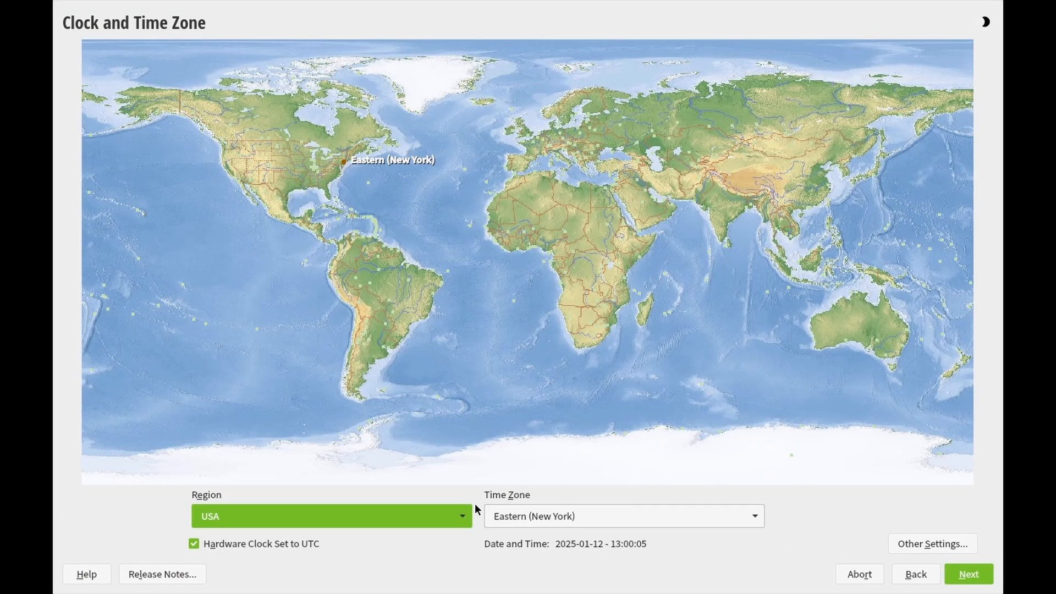
Keep the Eastern (New York) time zone and create a local user with a four-digit password
click(966, 582)
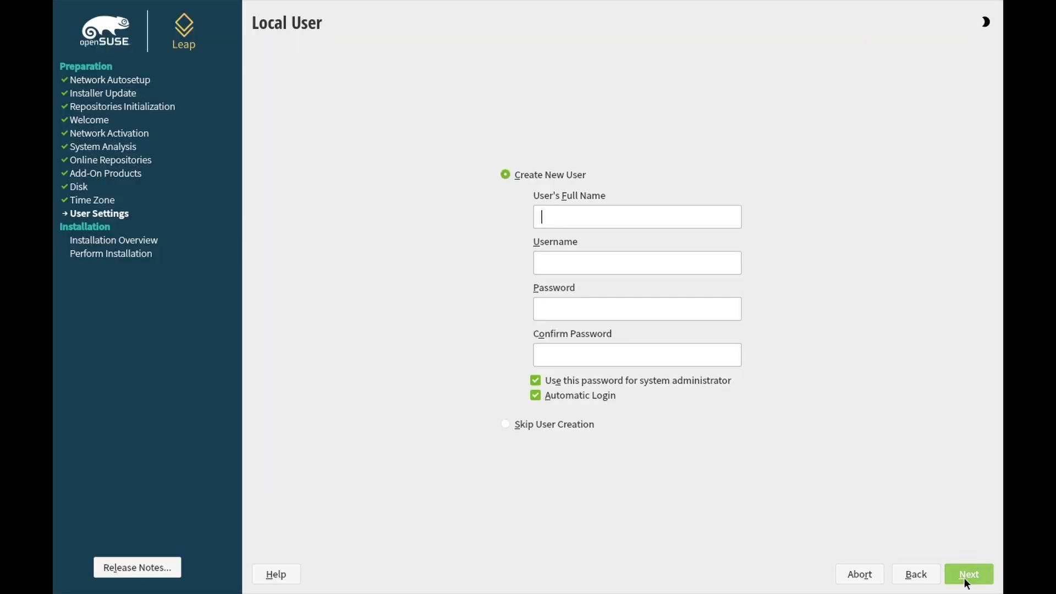
text(asm)
click(568, 306)
text(1234)
click(579, 353)
text(1234)
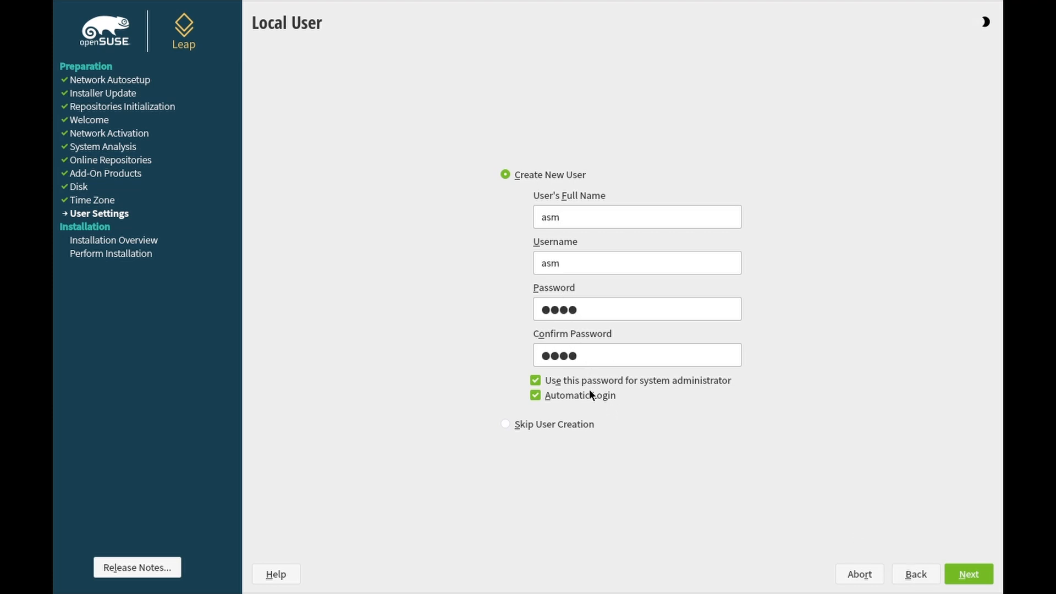
click(966, 574)
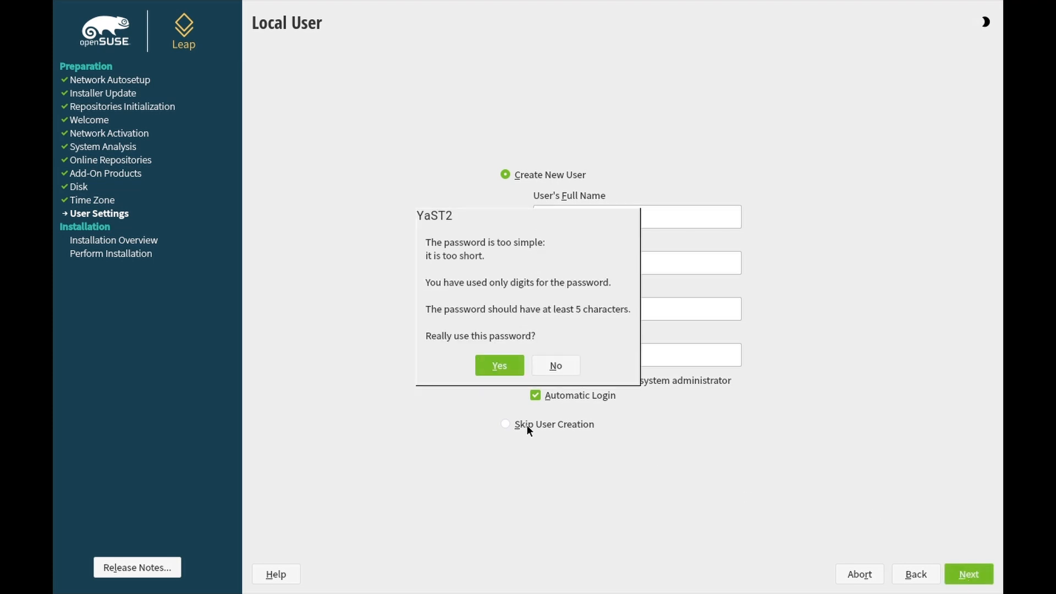
Accept the simple password, review the boot loader and software patterns unchanged, then request installation
click(494, 367)
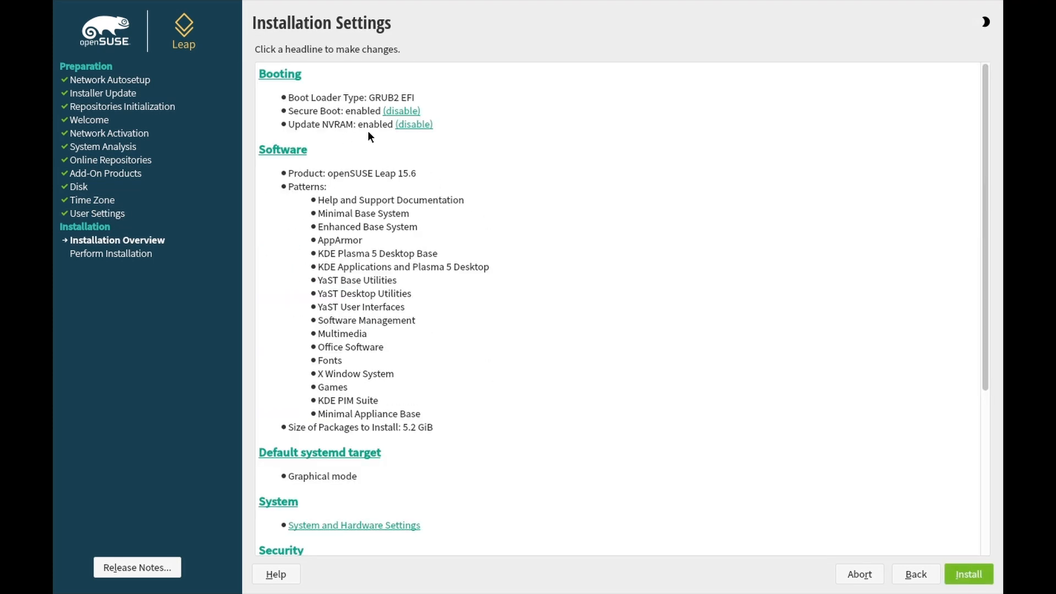
click(284, 79)
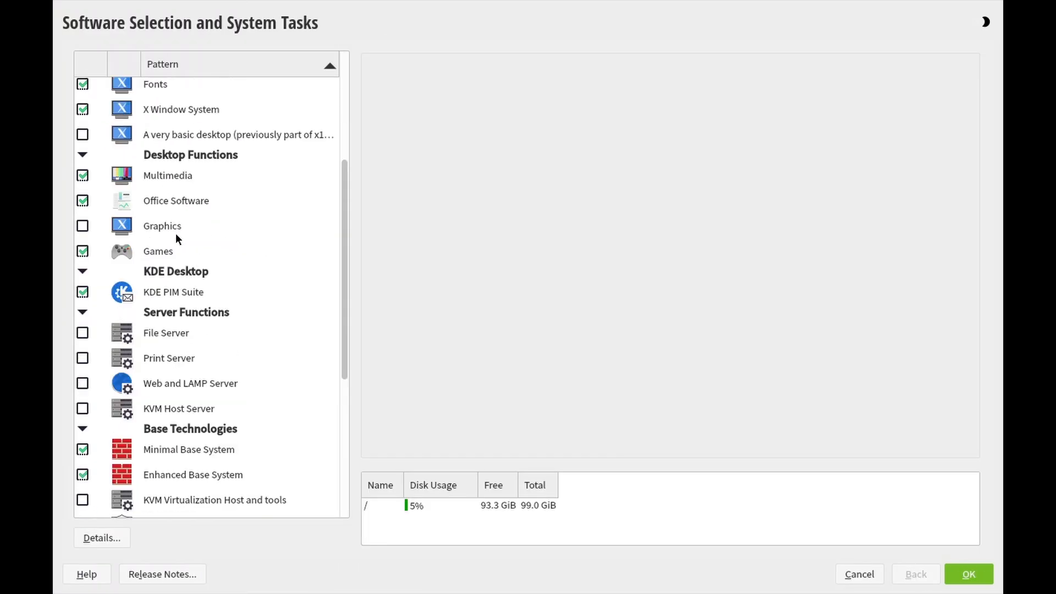
click(165, 249)
scroll(149, 260, down, 1)
scroll(147, 256, up, 5)
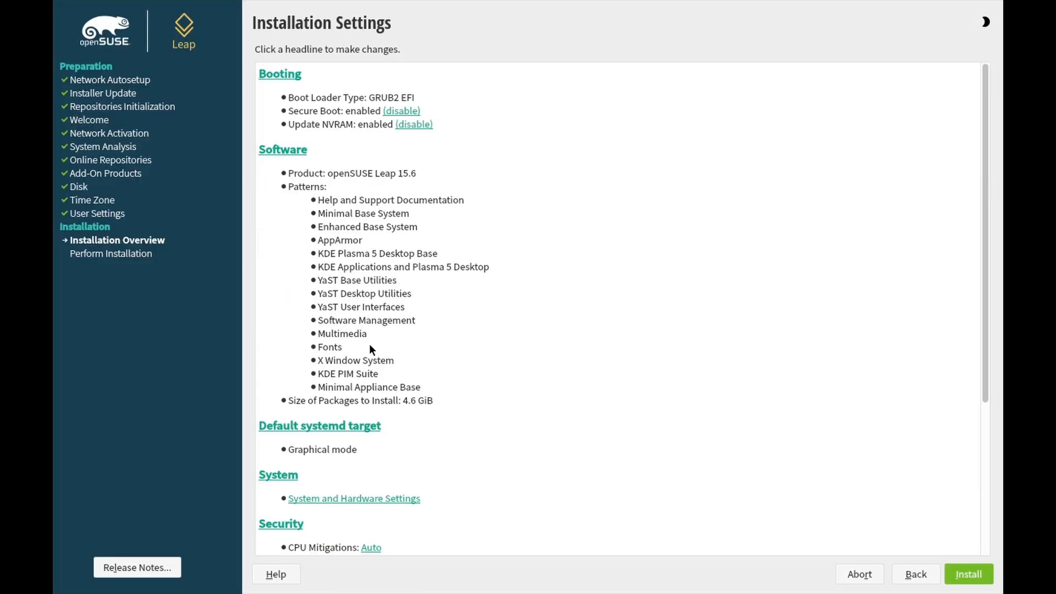
scroll(385, 346, down, 4)
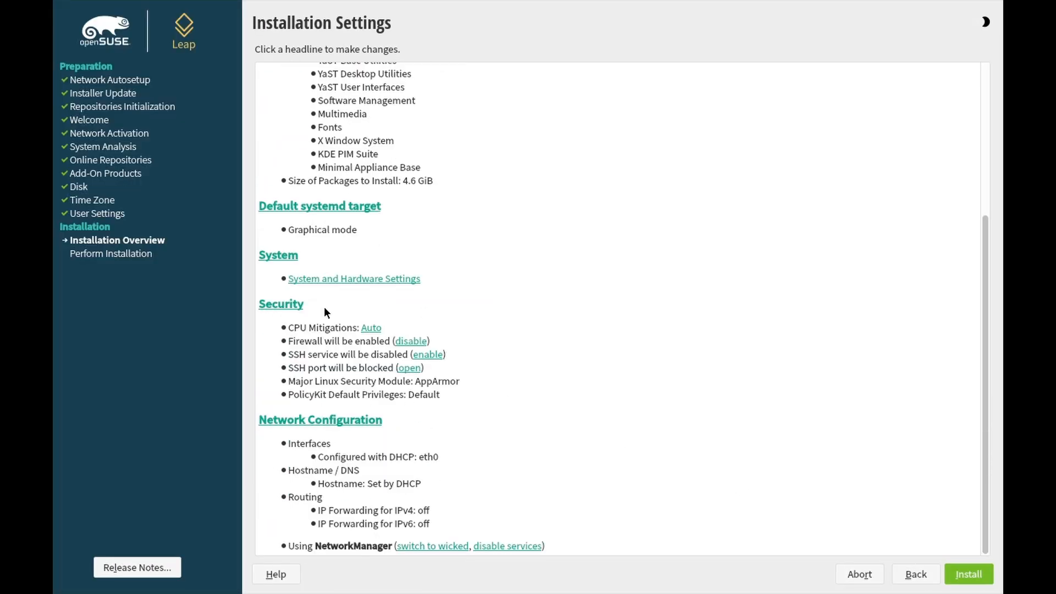
click(976, 580)
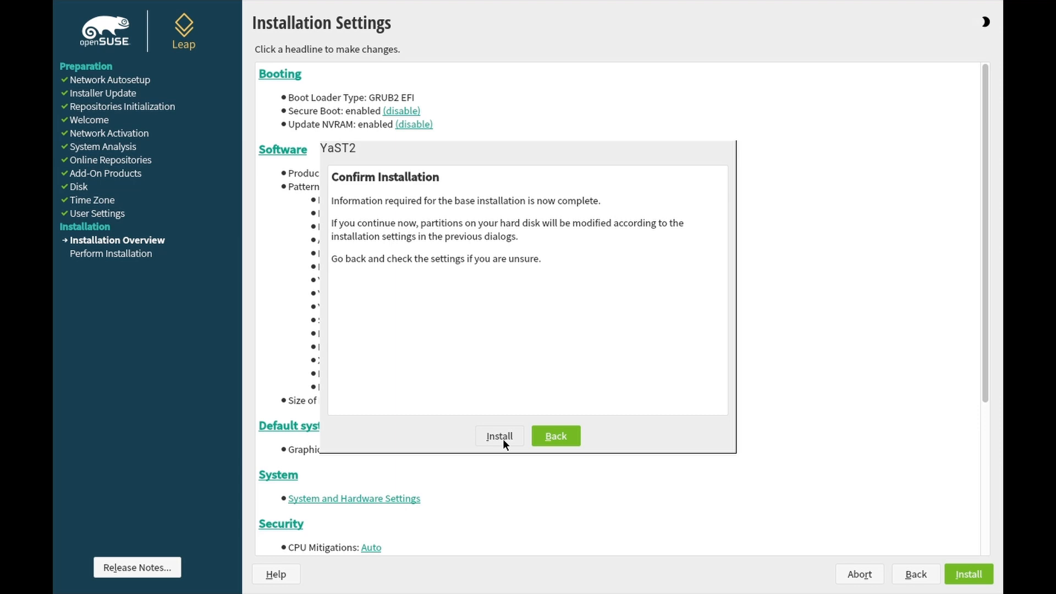
Confirm the installation and, once it completes, reboot into the installed system
click(503, 438)
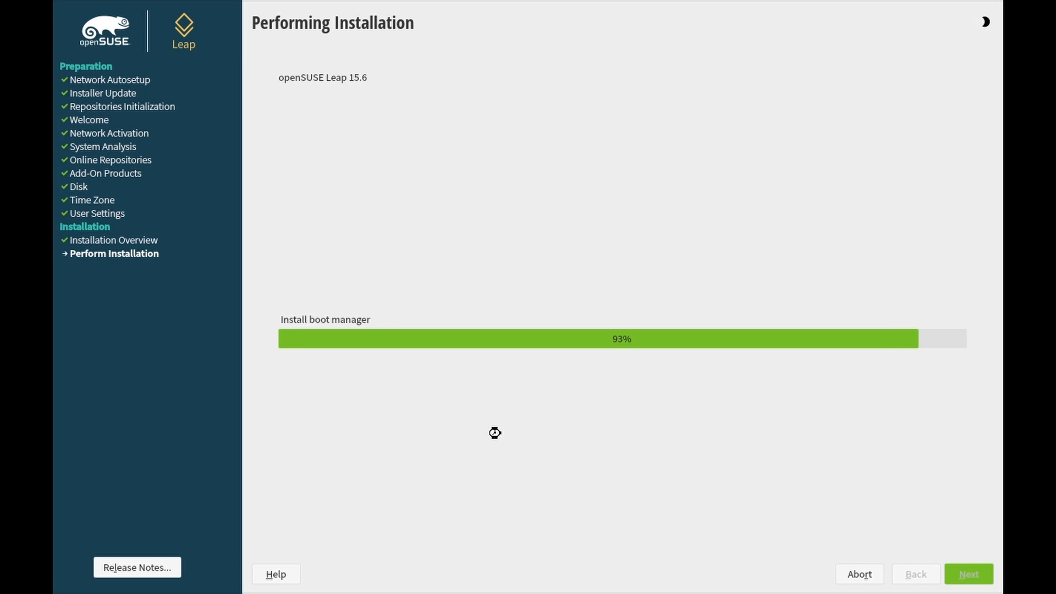
click(510, 402)
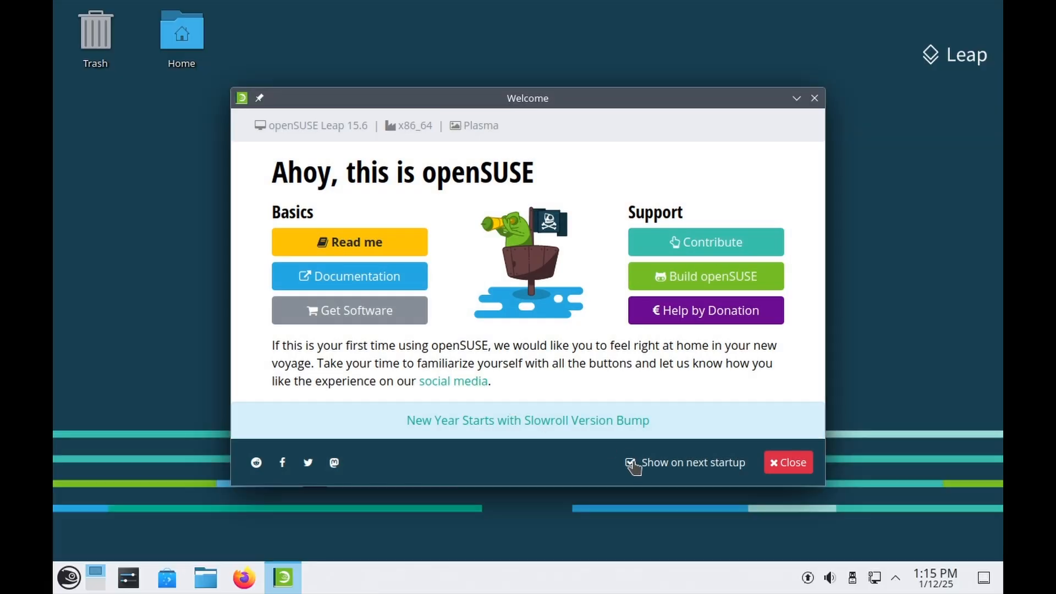
Close the Welcome window and set the screen resolution to 1920x1080
click(788, 462)
right_click(525, 440)
click(615, 256)
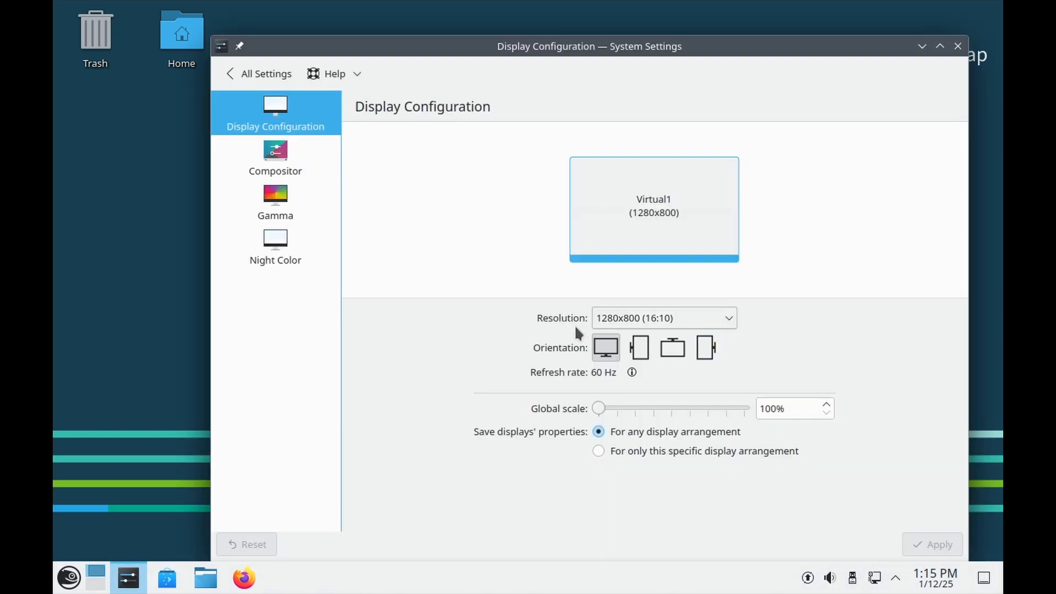
click(600, 316)
click(620, 207)
key(Return)
click(774, 92)
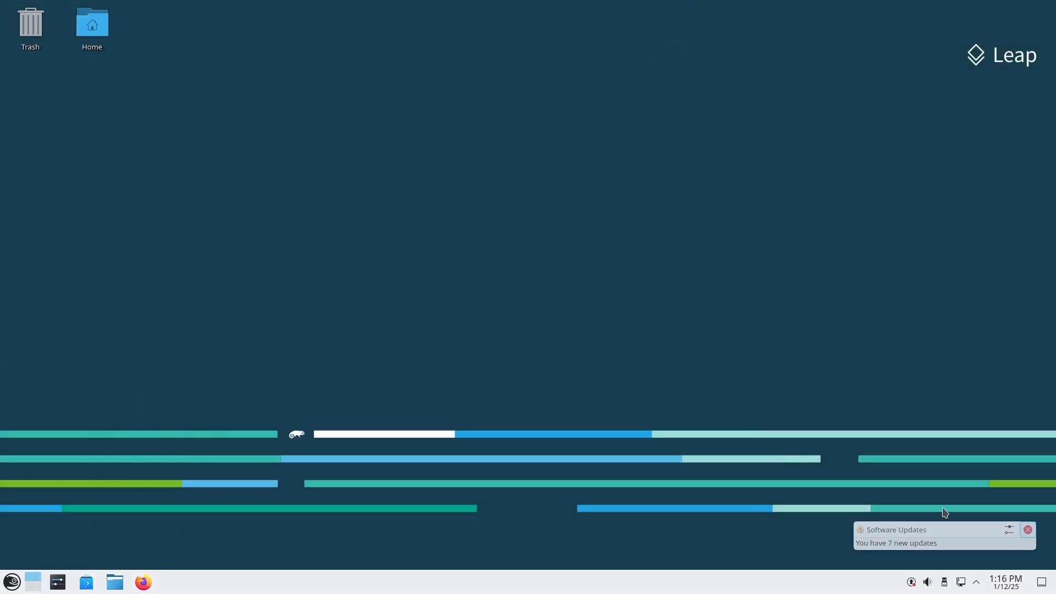
Launch Konsole from the Development applications in the launcher
click(13, 585)
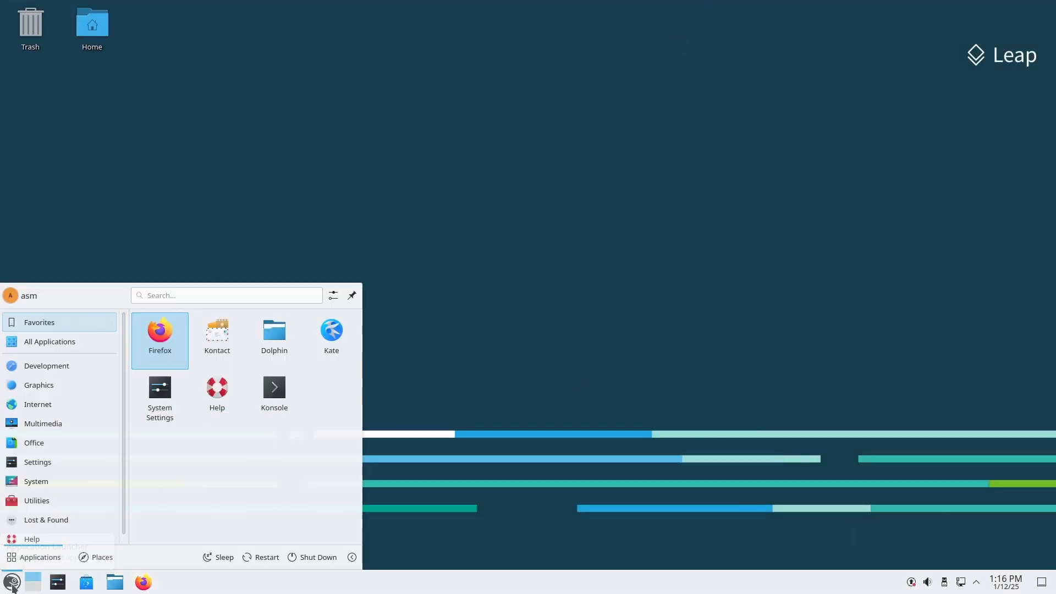
click(67, 368)
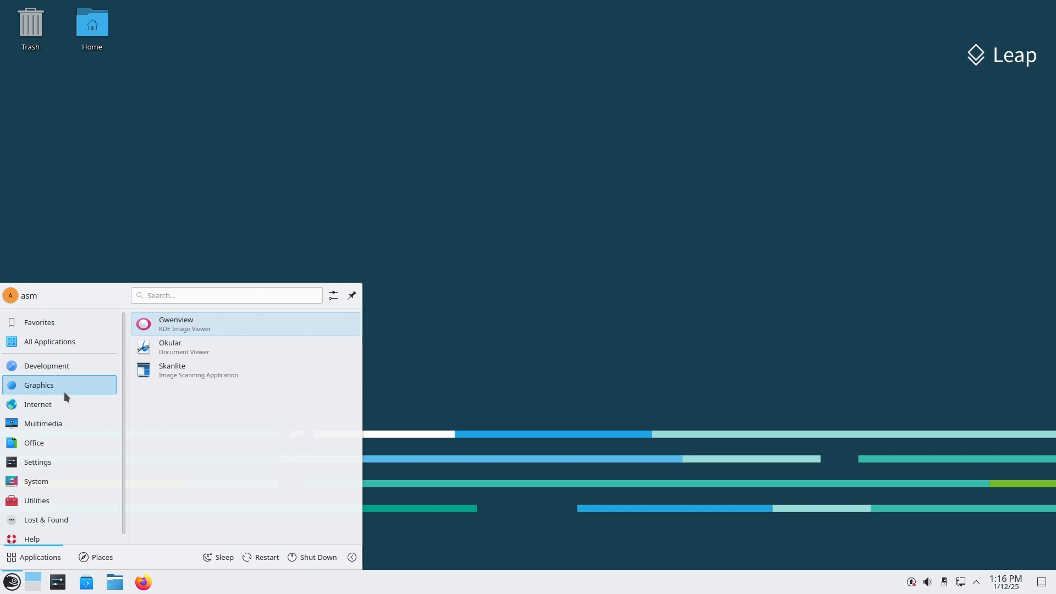
mouse_move(65, 440)
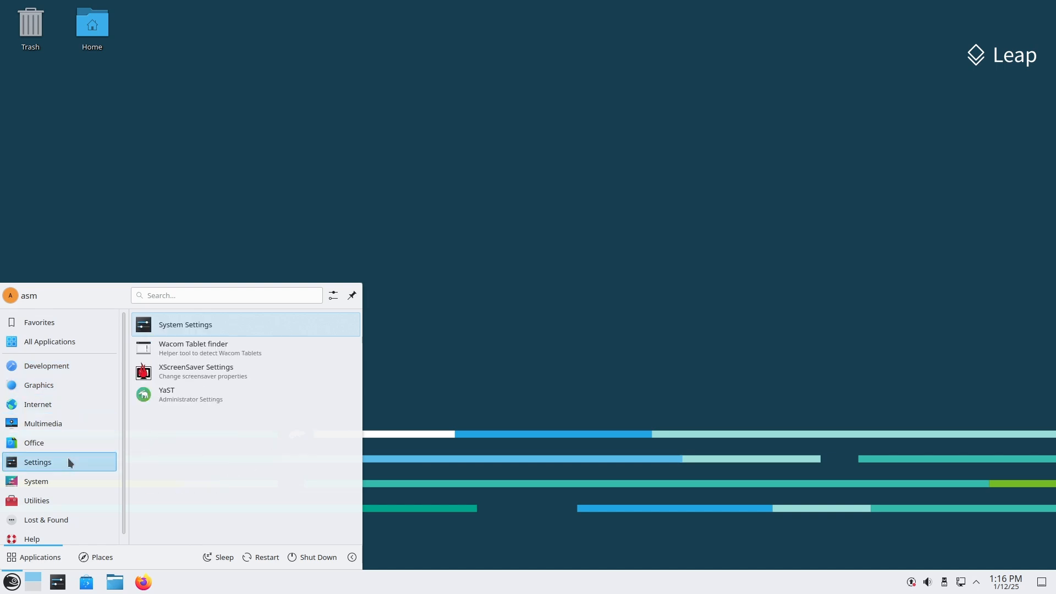
mouse_move(68, 480)
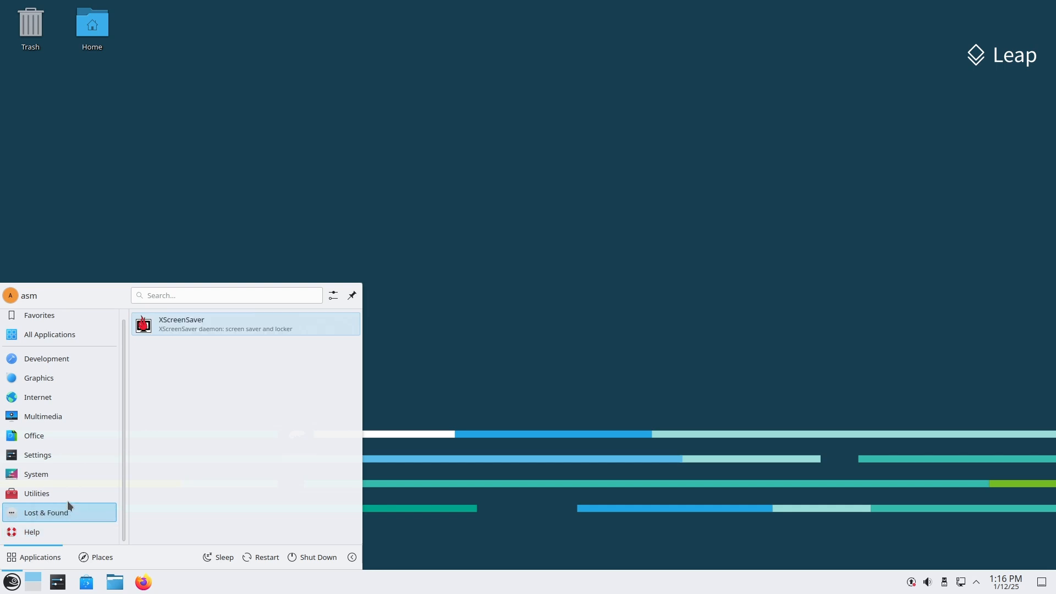
mouse_move(62, 487)
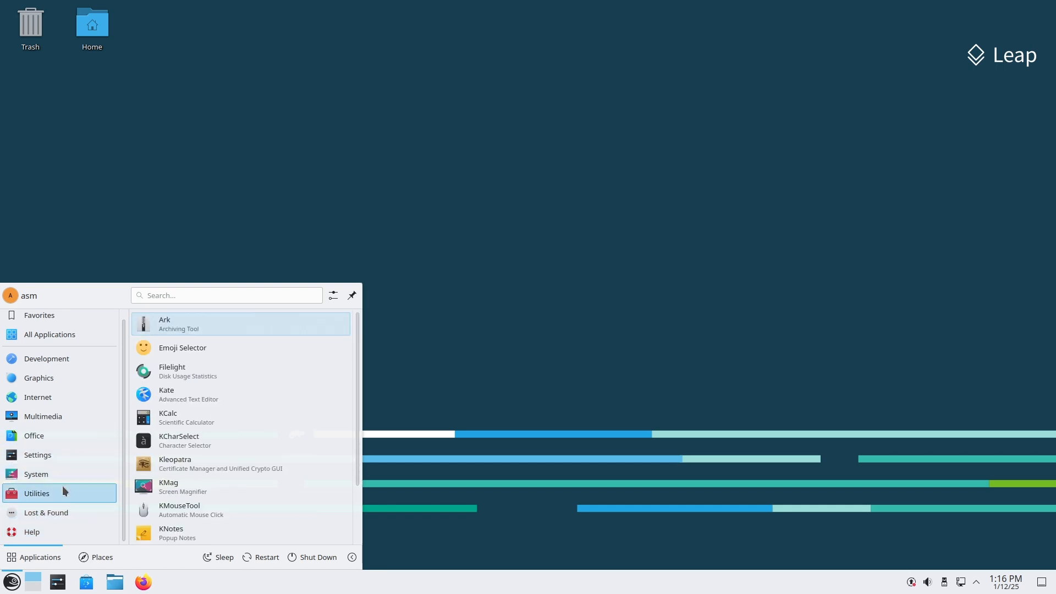
scroll(178, 511, down, 3)
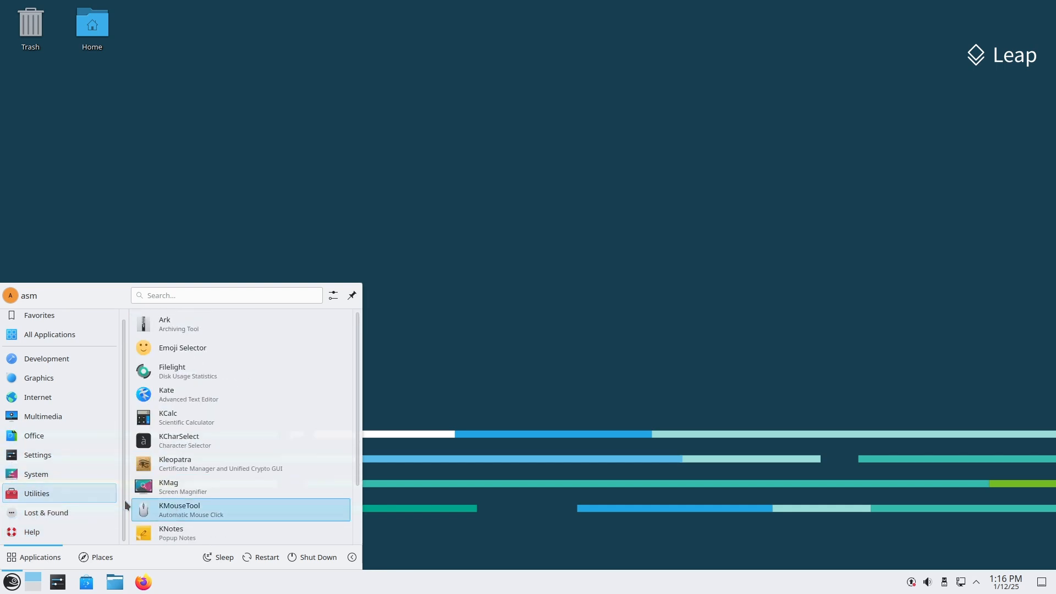
click(183, 471)
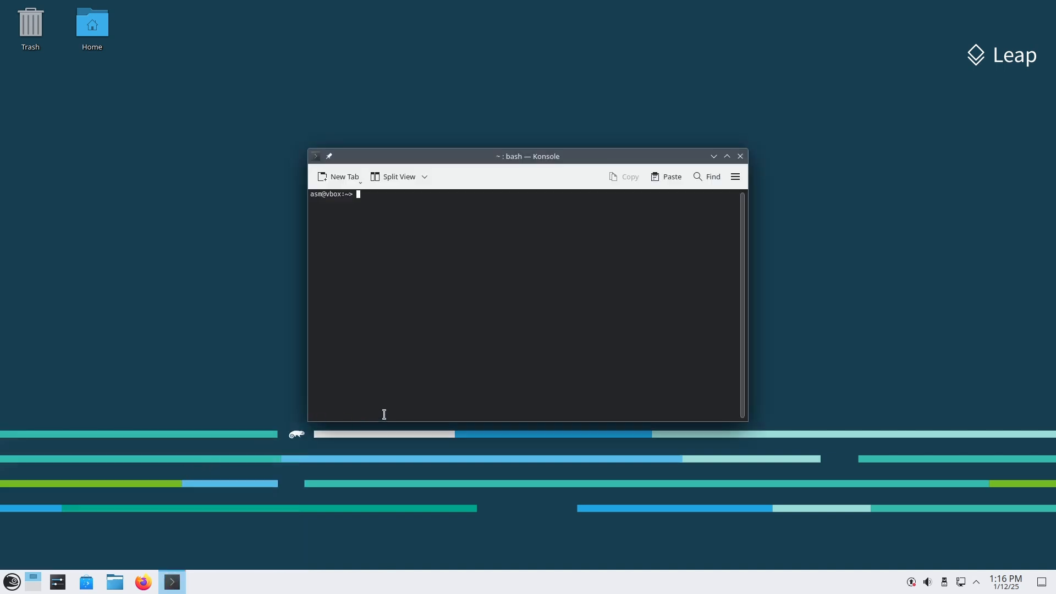
Close Konsole, then open and close the Dolphin file manager from the taskbar
click(741, 157)
click(120, 584)
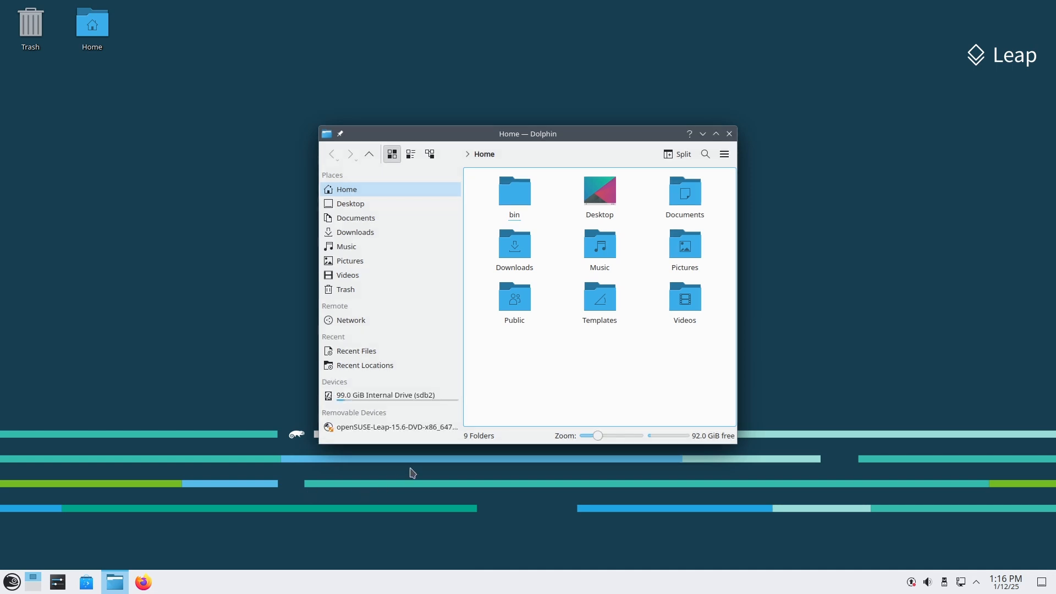
click(729, 134)
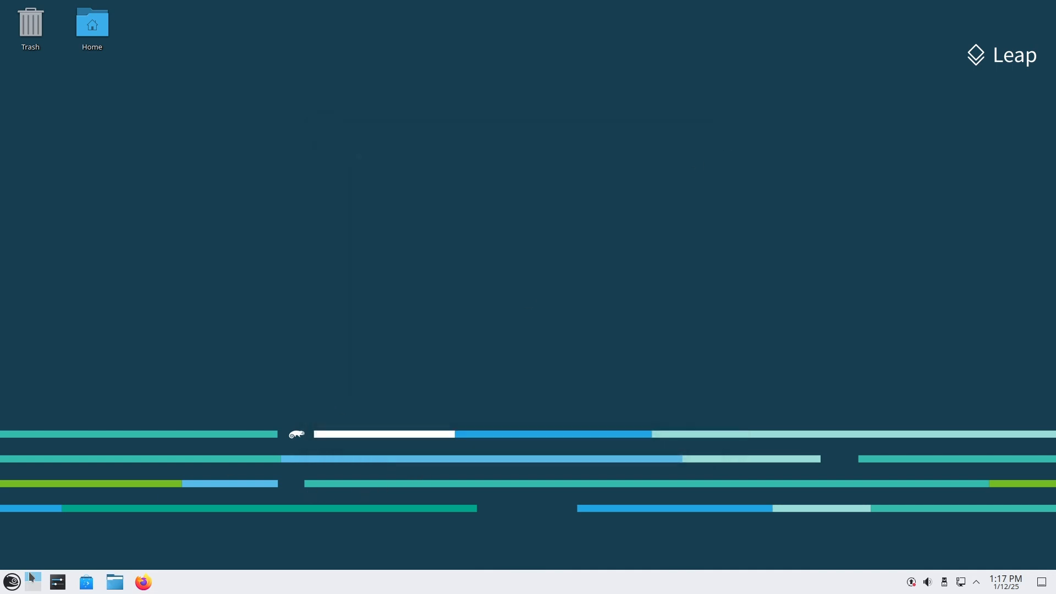
click(11, 582)
Apply the Breeze Dark global theme with its desktop and window layout in System Settings
click(90, 486)
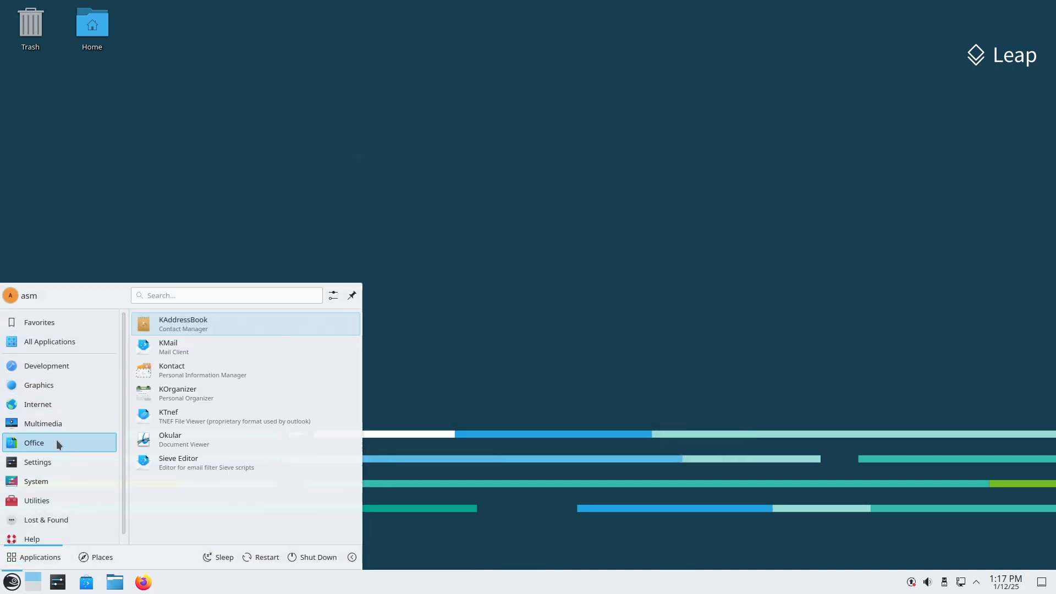
mouse_move(54, 462)
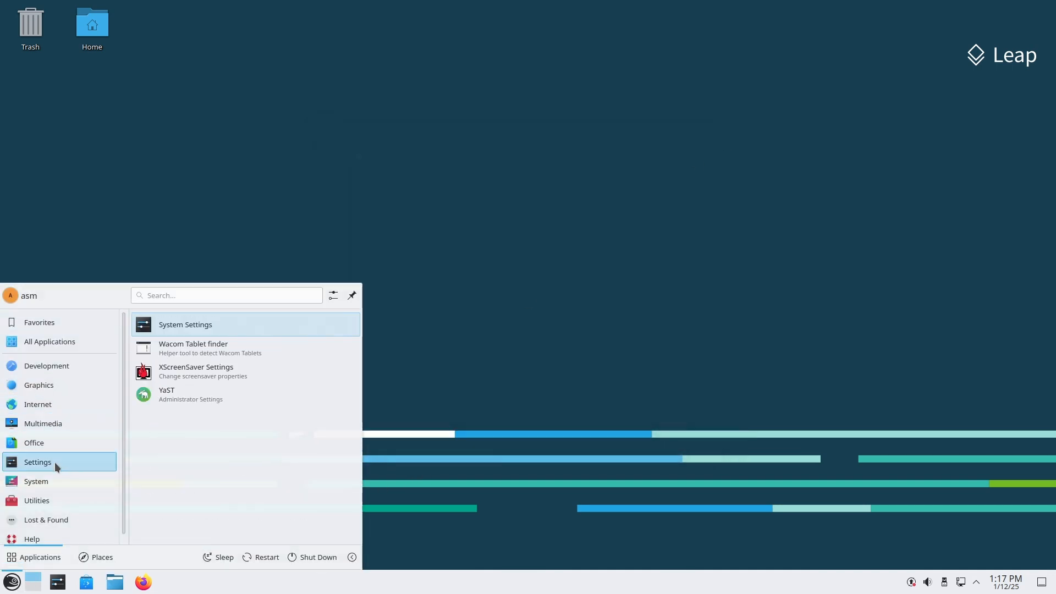
click(193, 326)
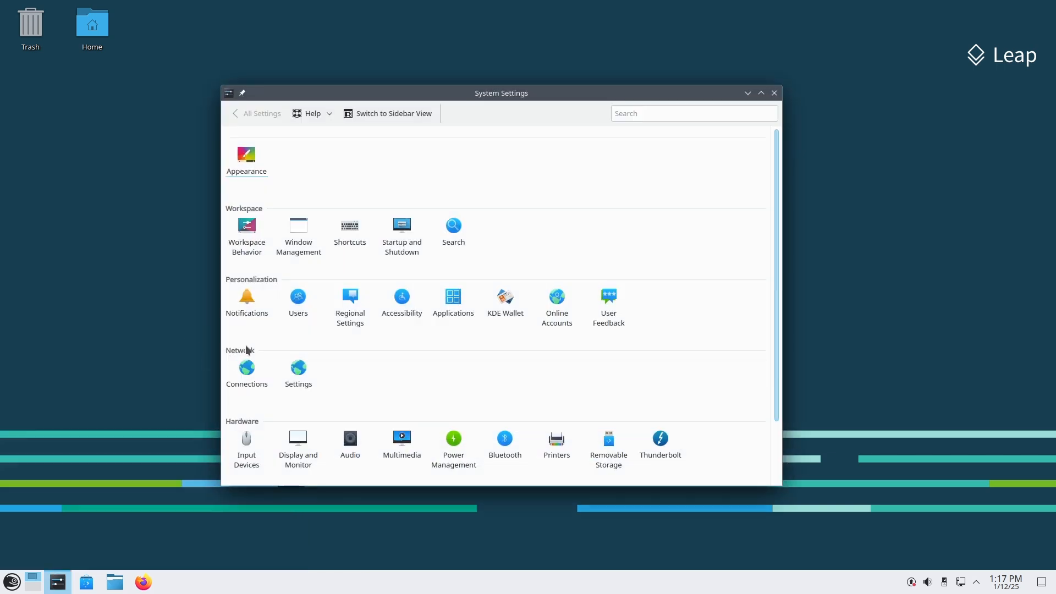
click(250, 171)
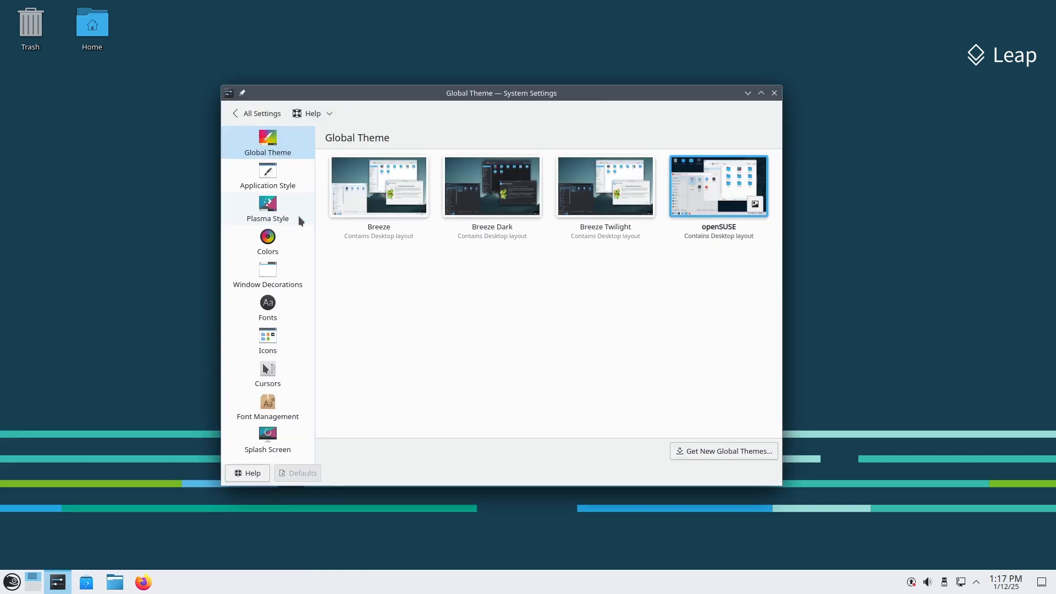
click(474, 211)
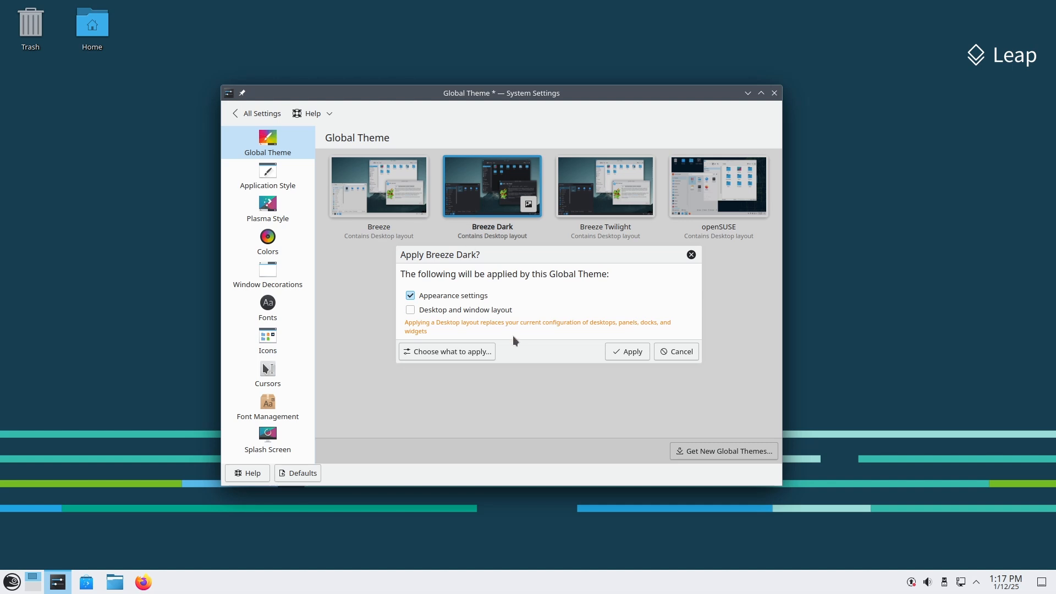
click(467, 317)
key(Return)
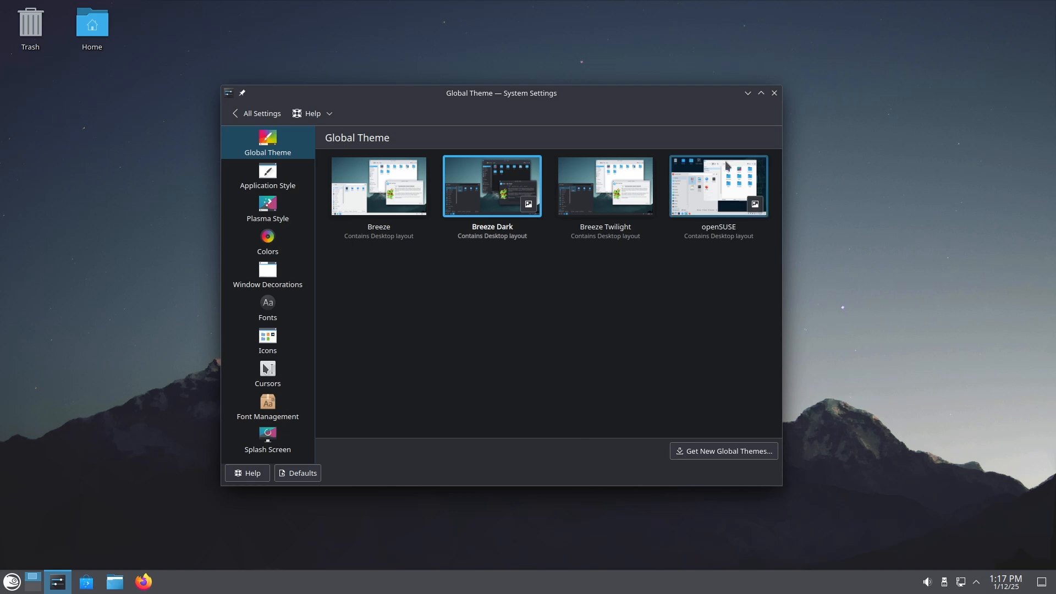
click(774, 94)
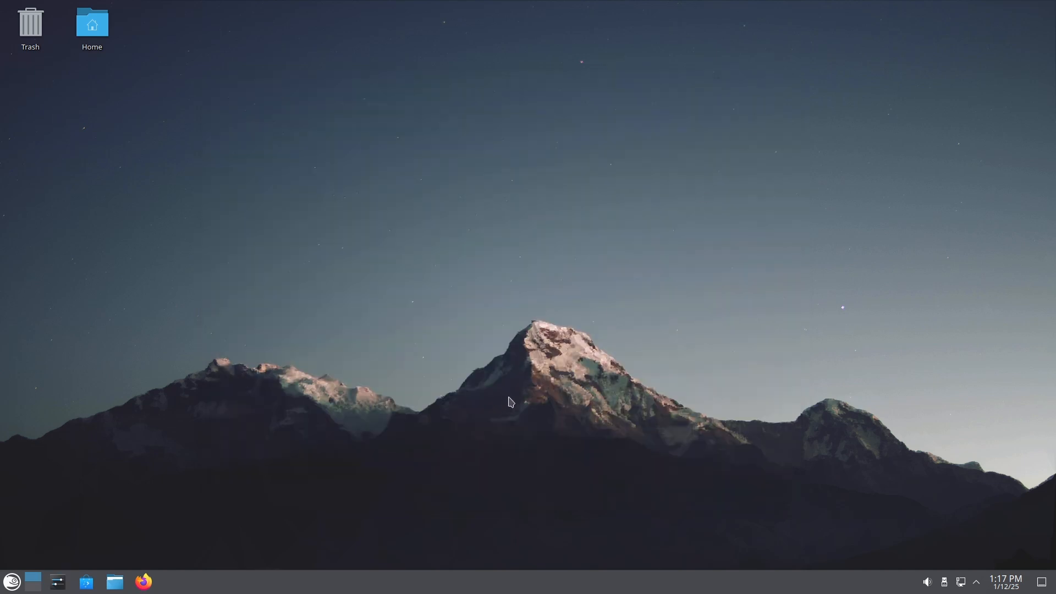
click(13, 582)
click(49, 483)
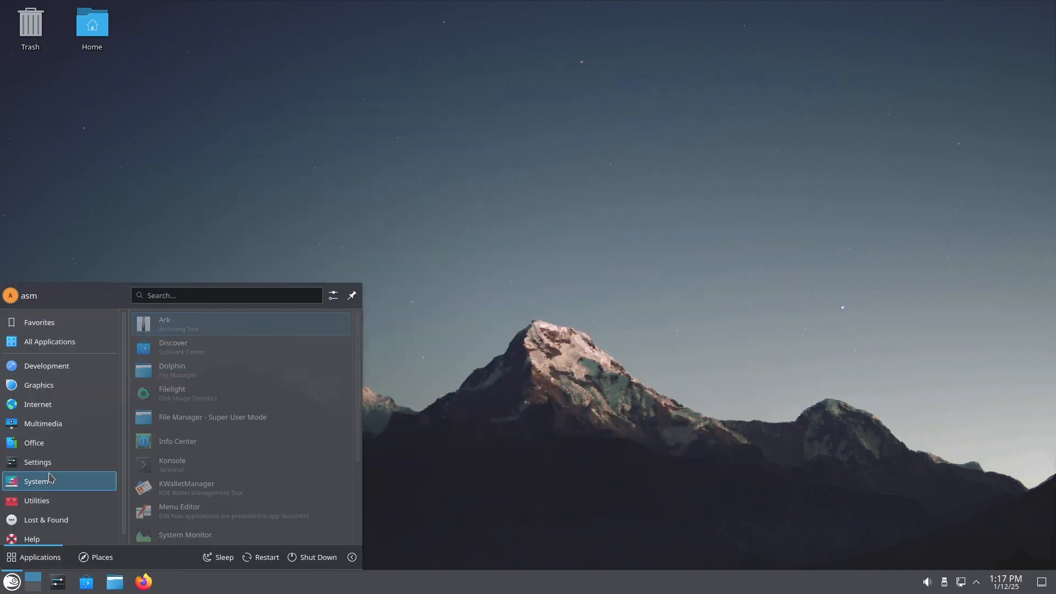
scroll(279, 475, down, 5)
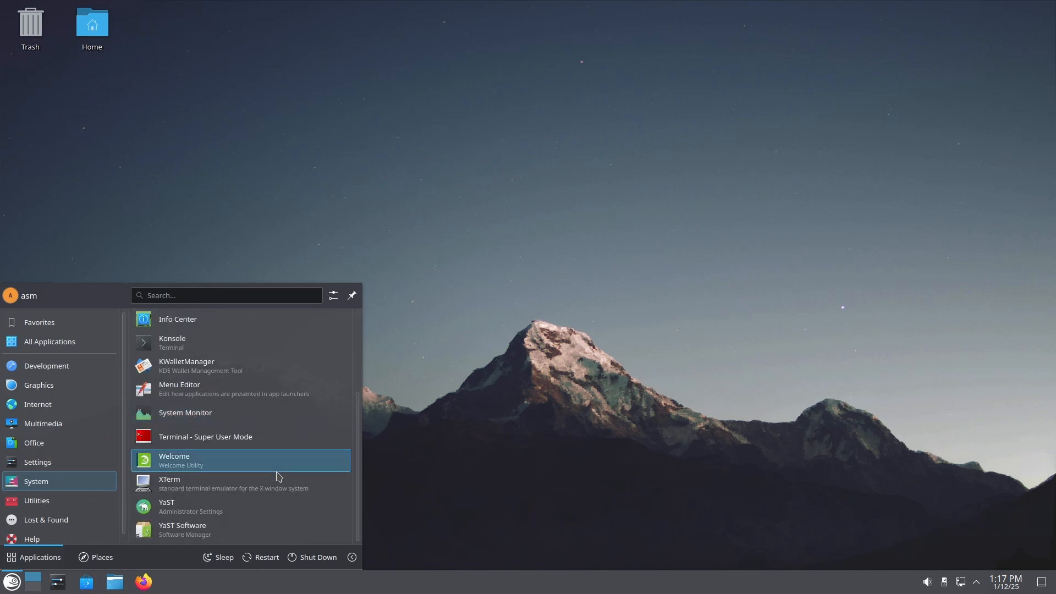
scroll(283, 478, up, 5)
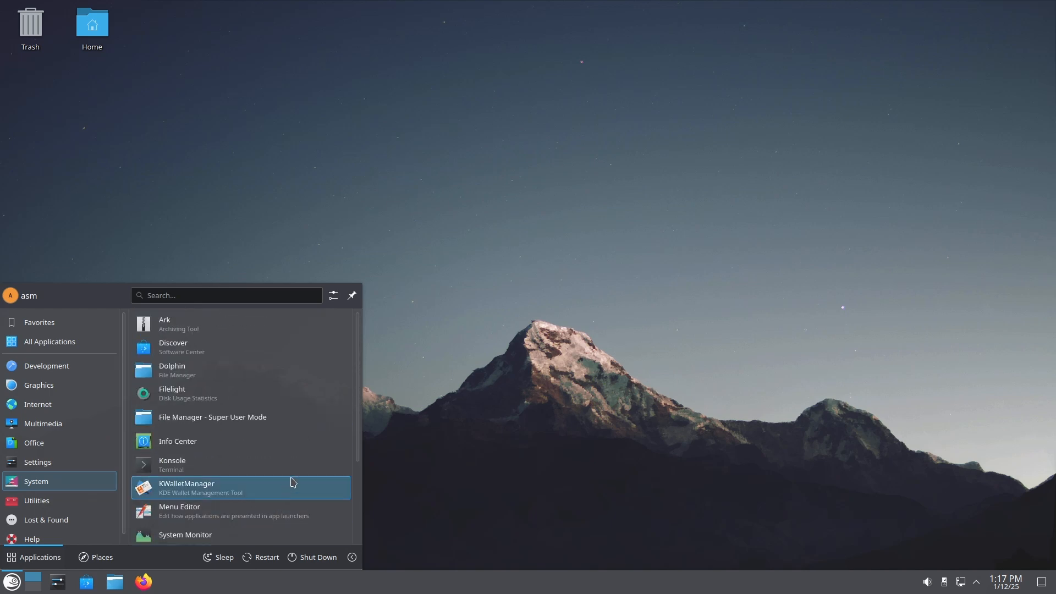
click(543, 491)
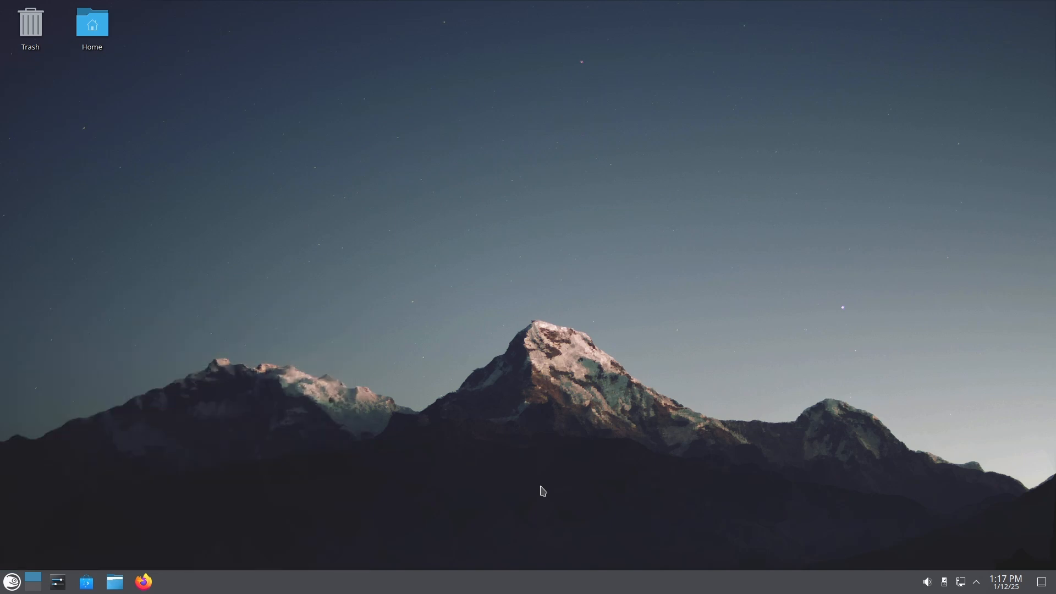